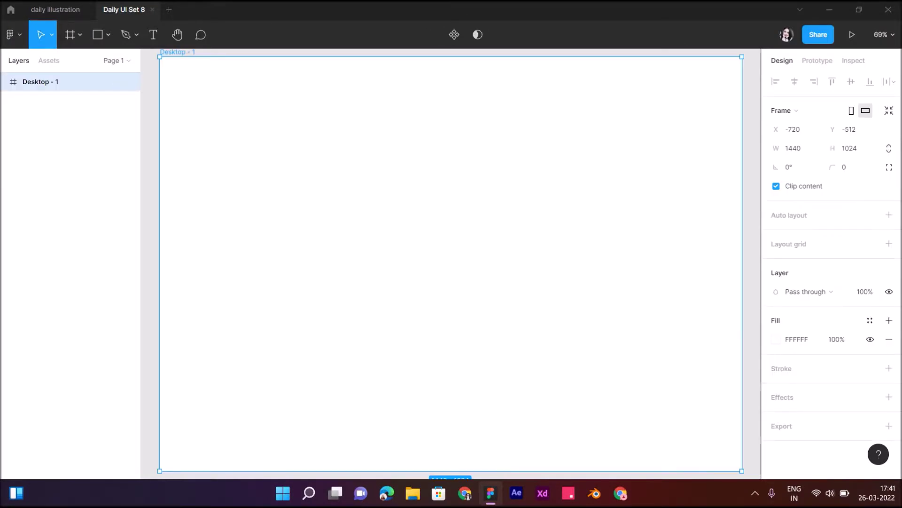
Rename the blank 1440×1024 frame to 'Giveaway #97'.
key(ctrl+r)
text(G)
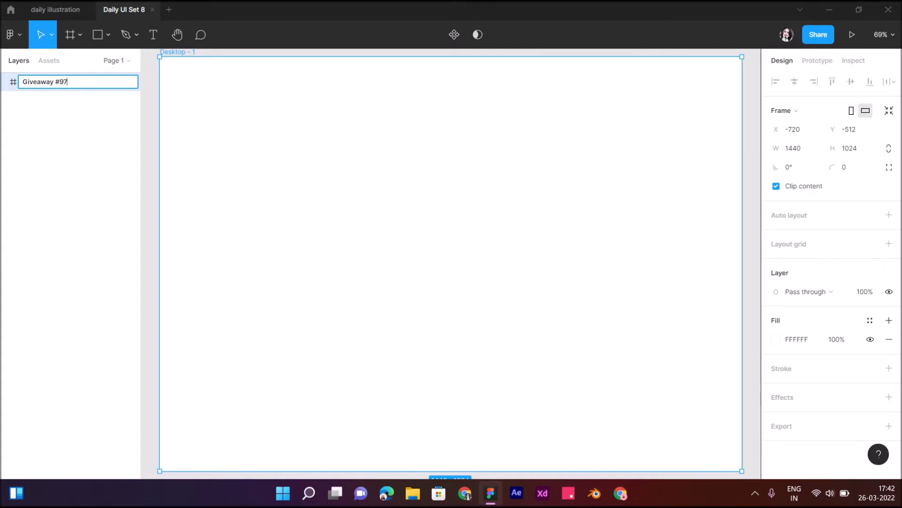
key(Return)
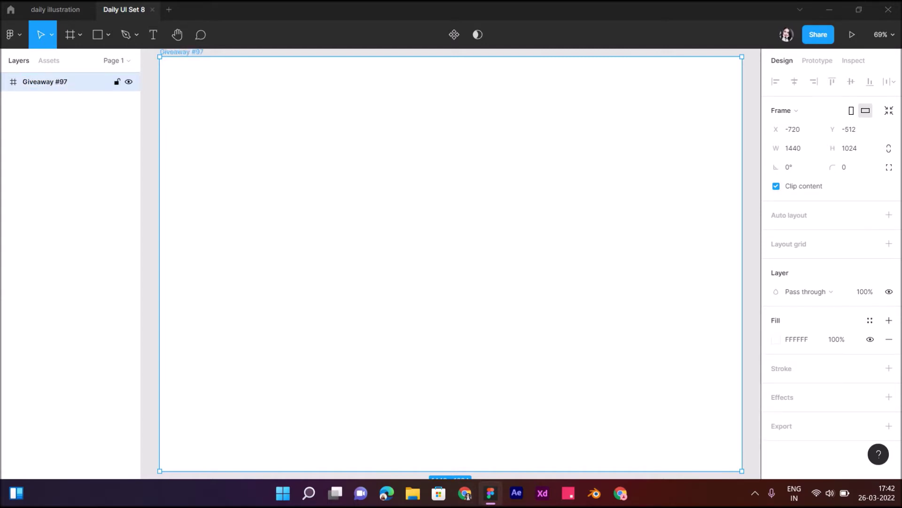
click(465, 493)
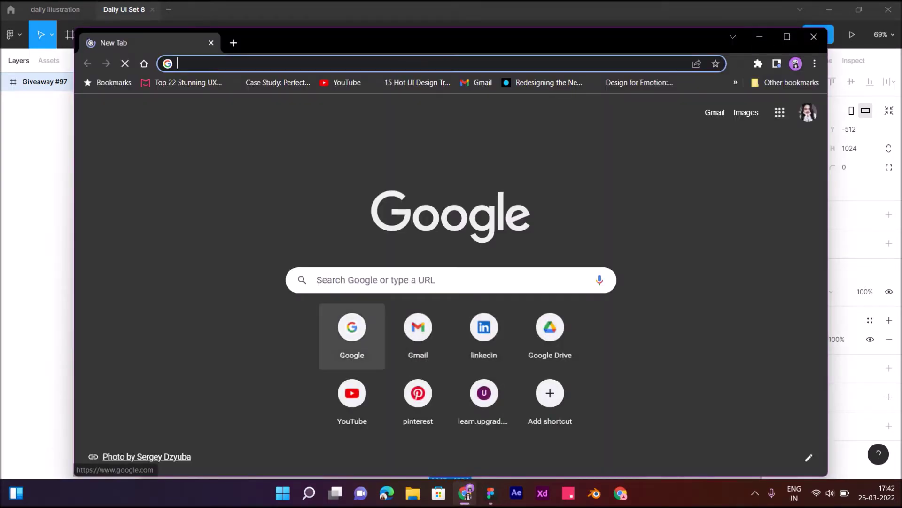
Search Google for 'marshall speakers' via the autocomplete suggestion.
click(352, 335)
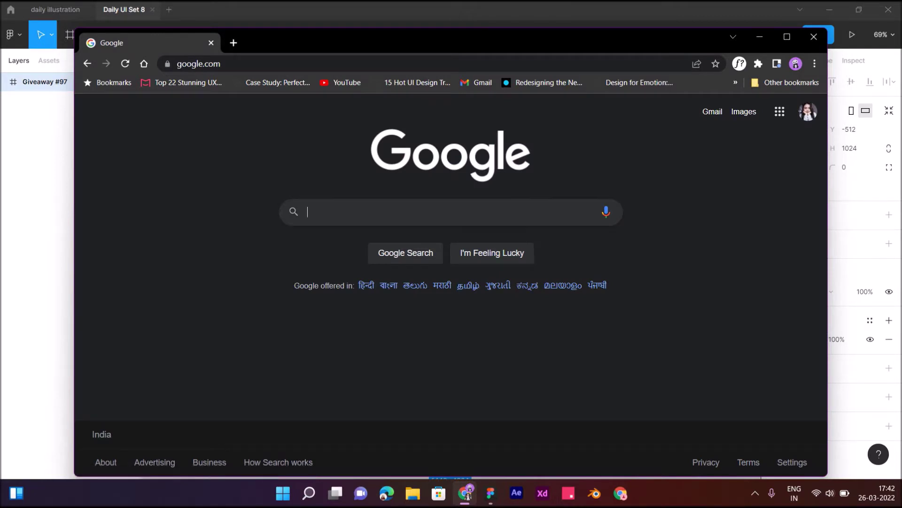
text(marsh)
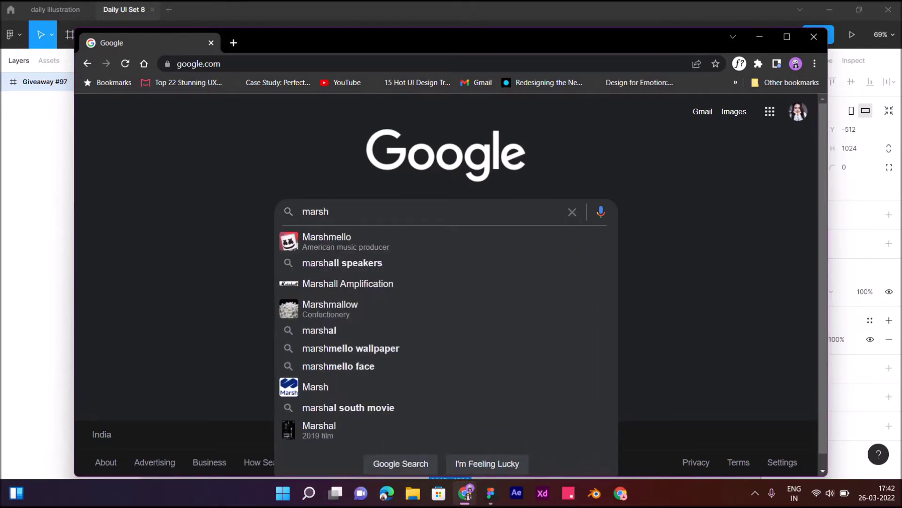
key(Down)
key(Down)
key(Return)
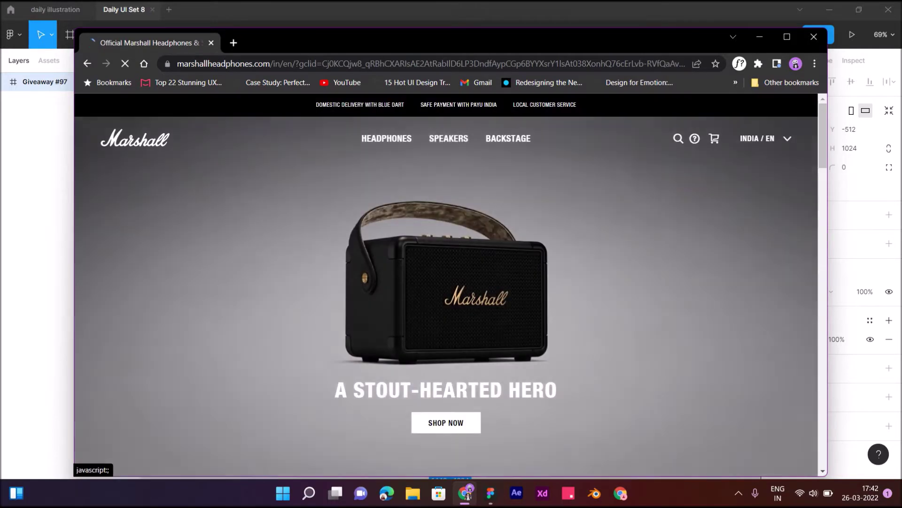
Browse the Marshall site, dismiss its cookie notice, and open the Kilburn II product page.
scroll(449, 138, down, 3)
scroll(449, 138, down, 2)
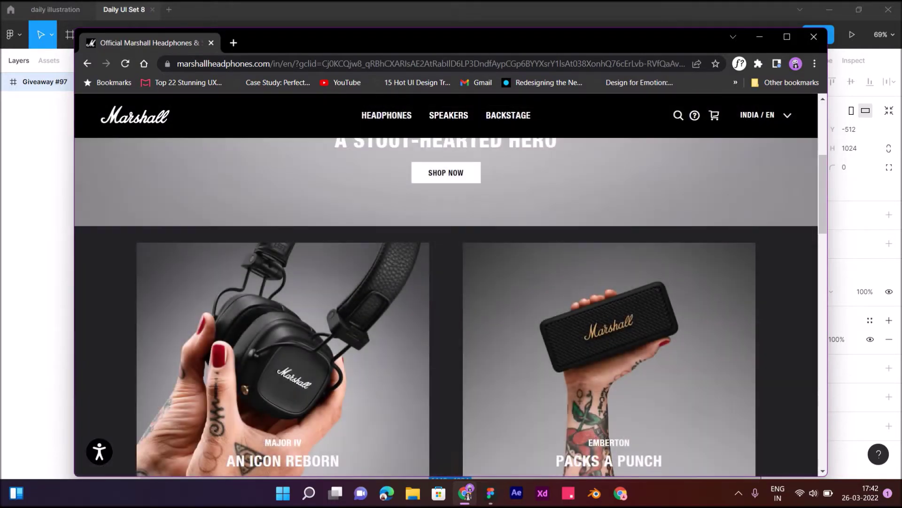
click(787, 37)
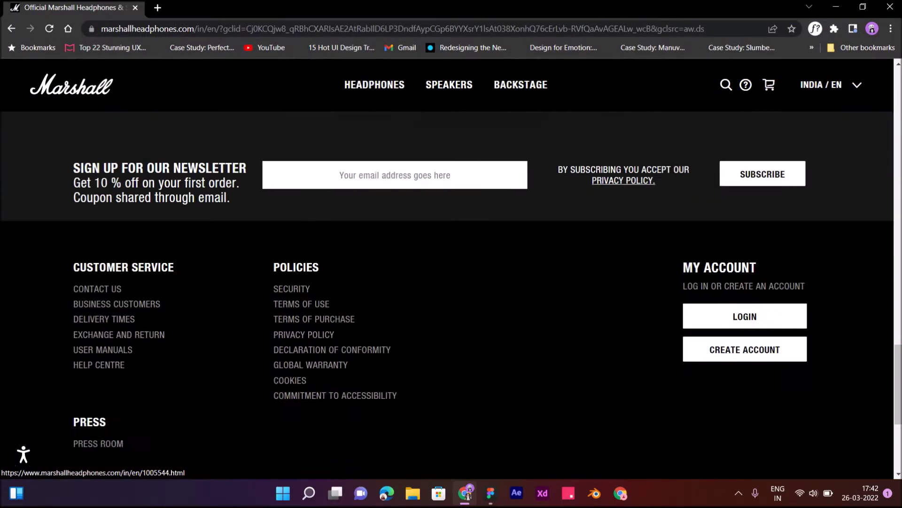
scroll(452, 295, down, 3)
scroll(451, 295, down, 3)
scroll(451, 295, down, 5)
scroll(484, 284, up, 15)
right_click(485, 285)
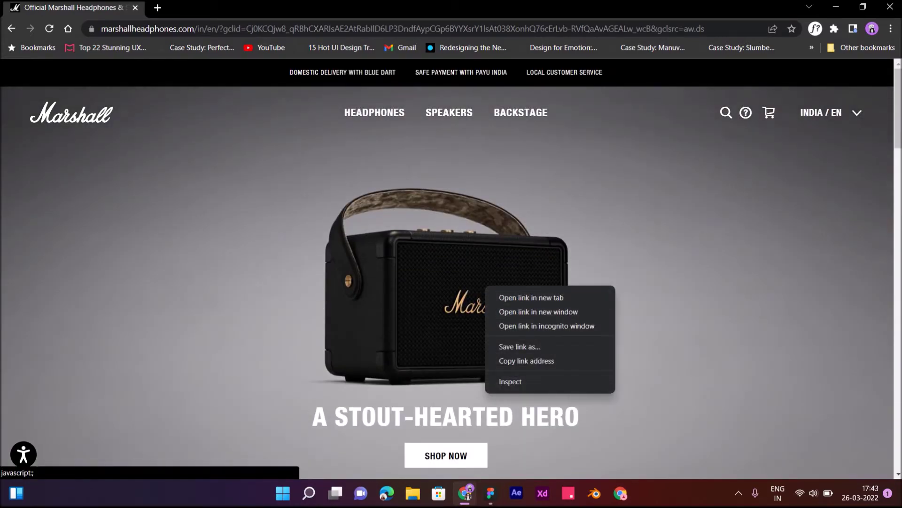
key(Escape)
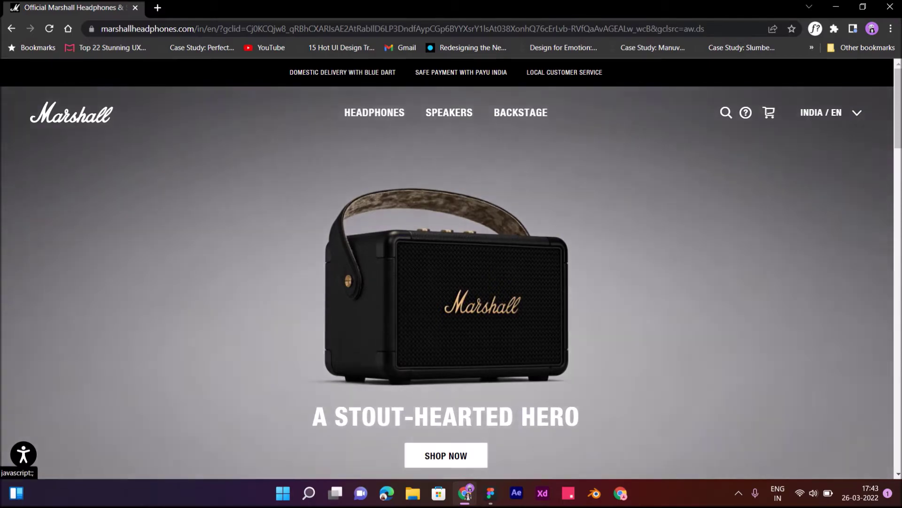
scroll(484, 285, down, 10)
scroll(484, 285, up, 5)
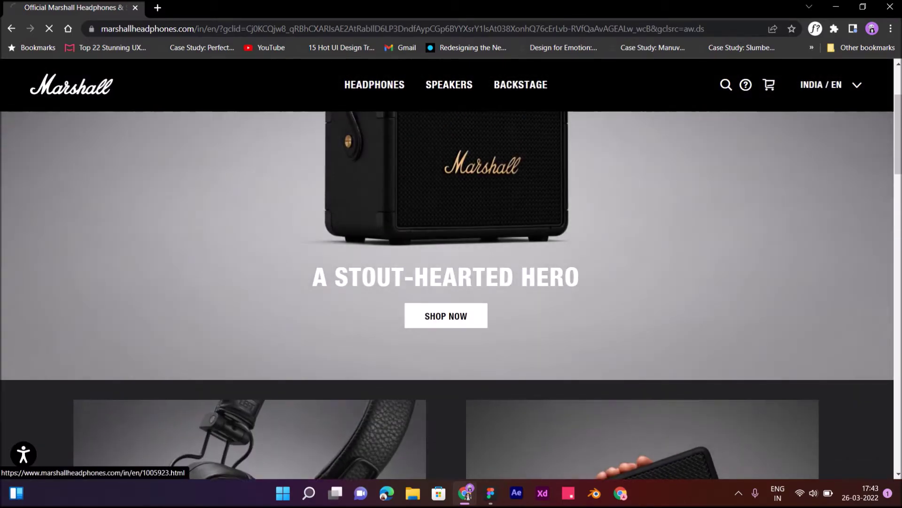
click(446, 315)
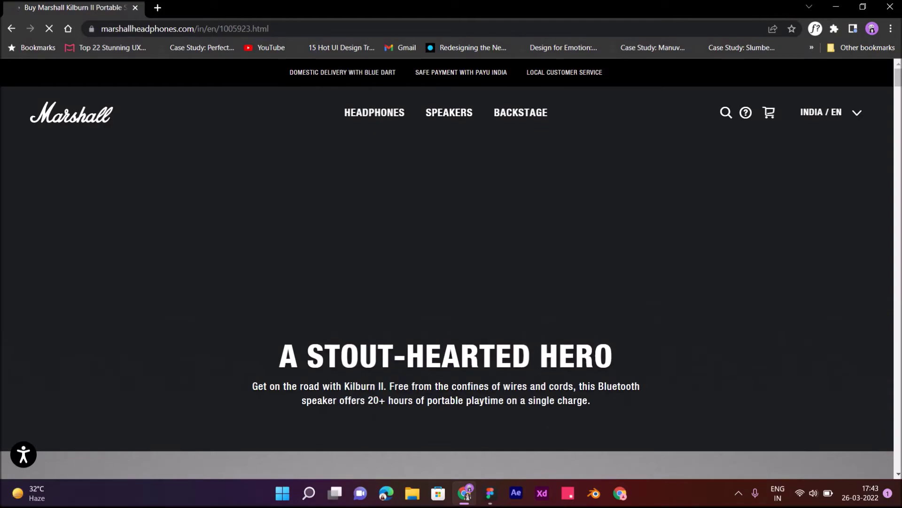
Copy the Kilburn II speaker product photo from the page.
scroll(451, 268, down, 5)
scroll(451, 268, down, 3)
scroll(451, 267, down, 3)
scroll(451, 268, down, 3)
scroll(451, 268, down, 5)
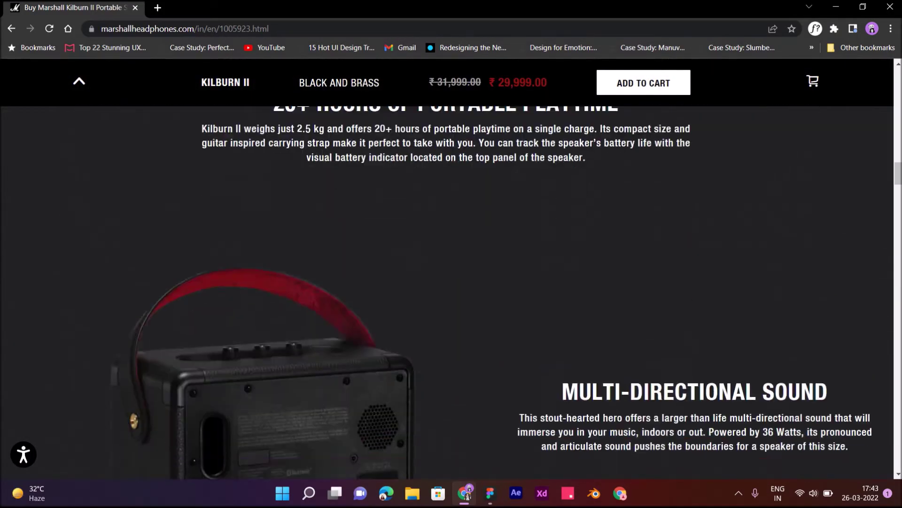
scroll(451, 268, down, 3)
scroll(451, 268, down, 3)
scroll(451, 268, down, 3)
scroll(451, 268, down, 5)
scroll(451, 268, down, 5)
scroll(451, 268, up, 10)
scroll(451, 268, up, 5)
scroll(451, 267, up, 5)
scroll(451, 268, up, 3)
scroll(451, 268, up, 5)
scroll(451, 268, up, 5)
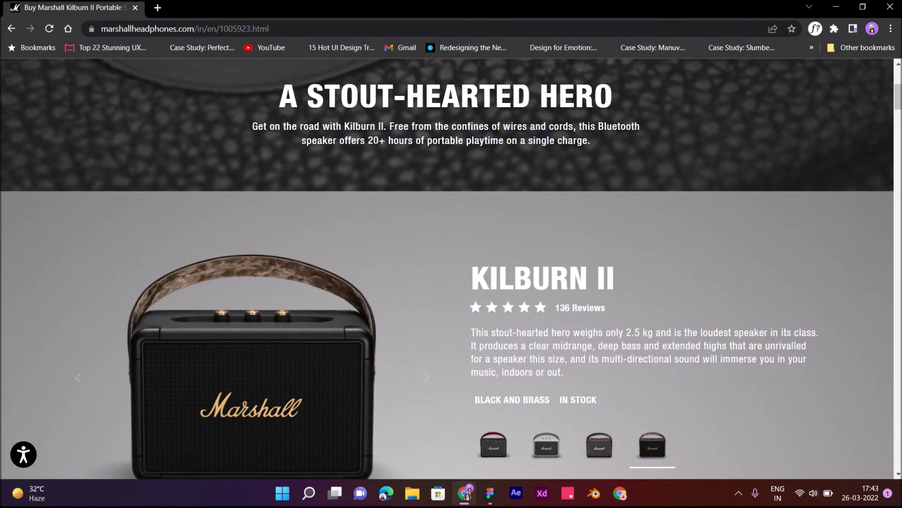
right_click(299, 319)
click(329, 360)
Paste the speaker photo into Giveaway #97, set W 743 and X 587, then enlarge it to about 835×853.
click(491, 492)
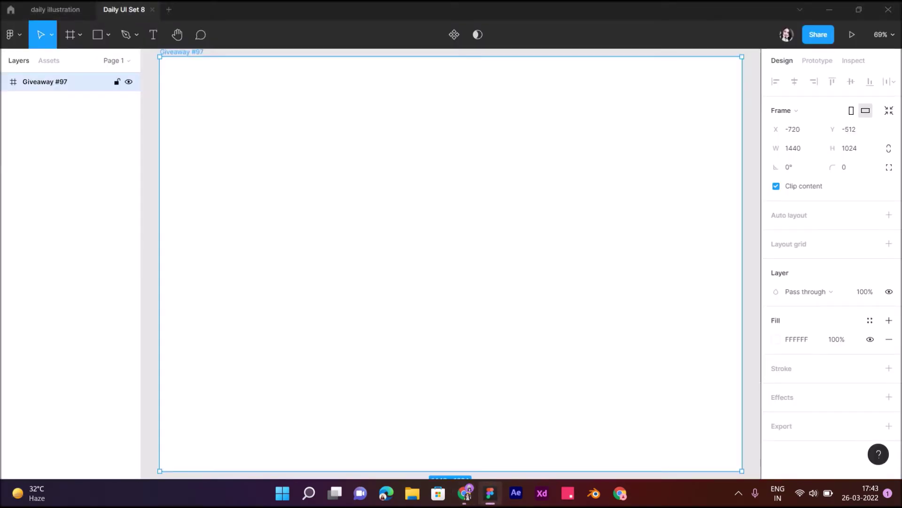
key(ctrl+v)
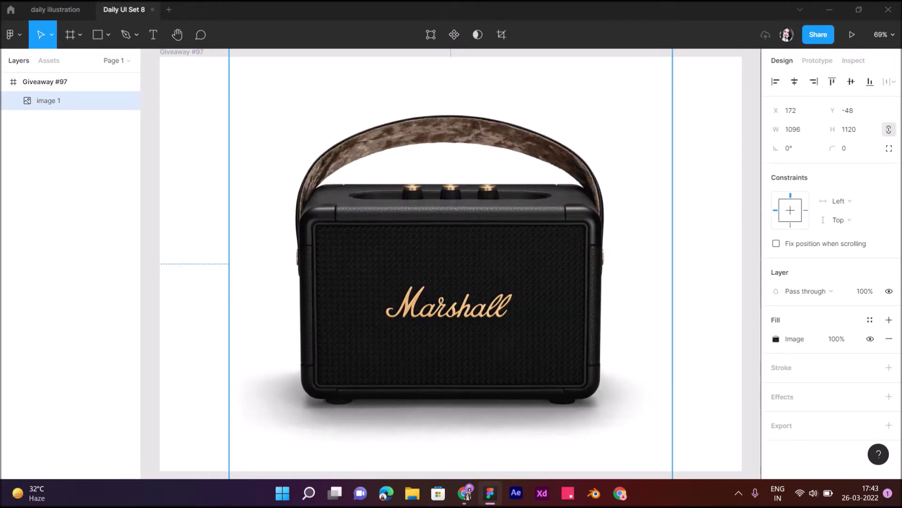
scroll(451, 263, down, 3)
text(743)
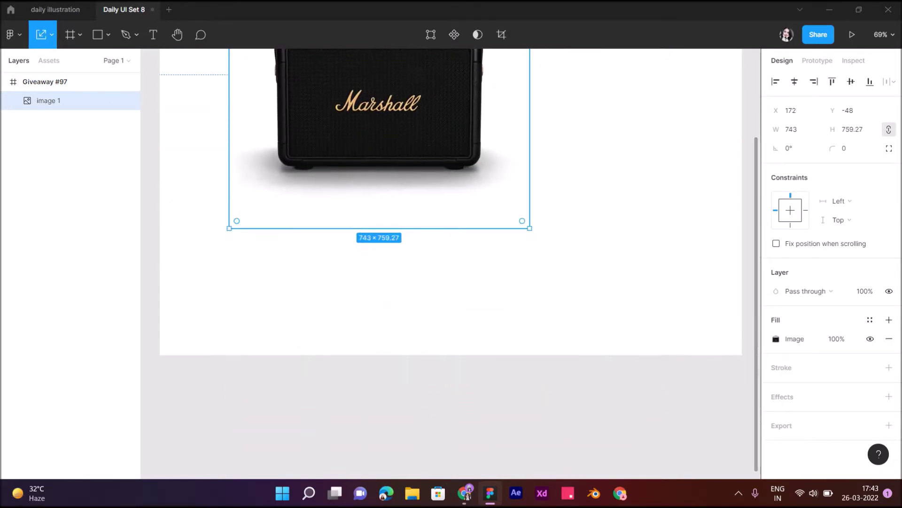
scroll(451, 211, up, 2)
text(587)
drag(684, 382, 715, 425)
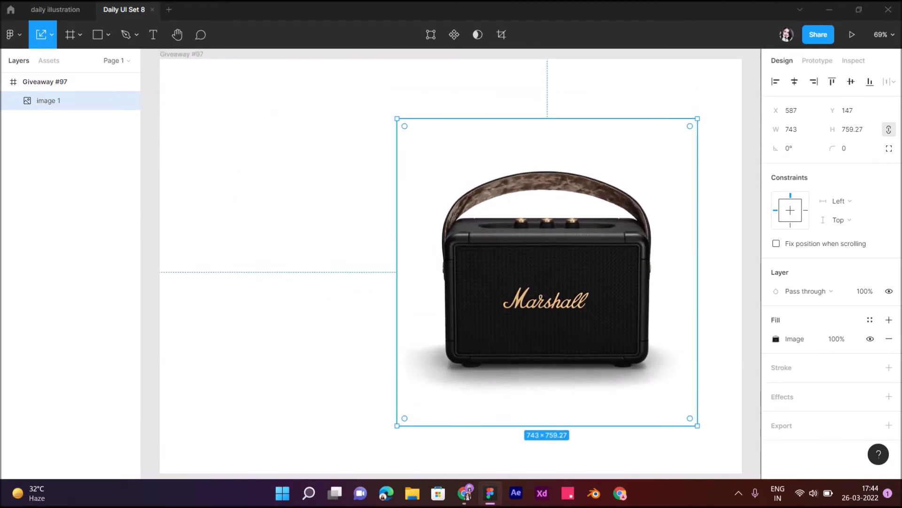
drag(559, 282, 560, 278)
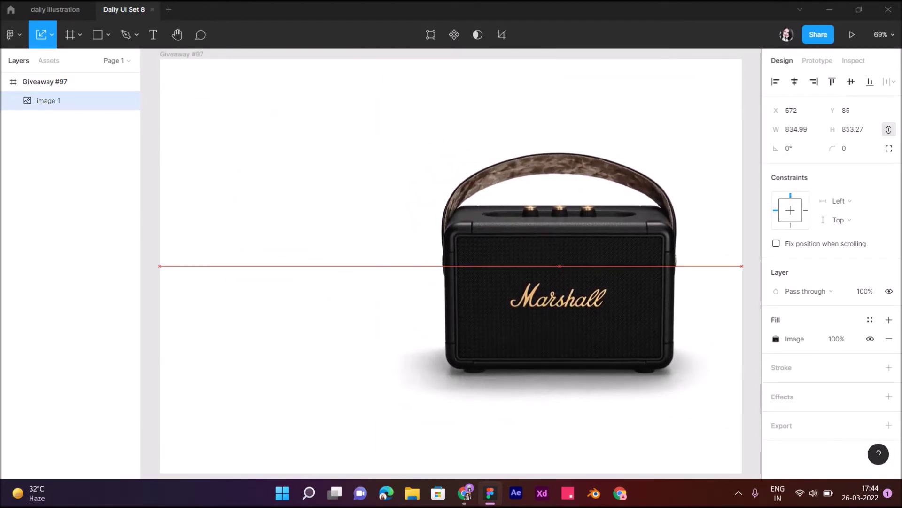
Select the Giveaway #97 frame and edit its fill colour value.
click(150, 263)
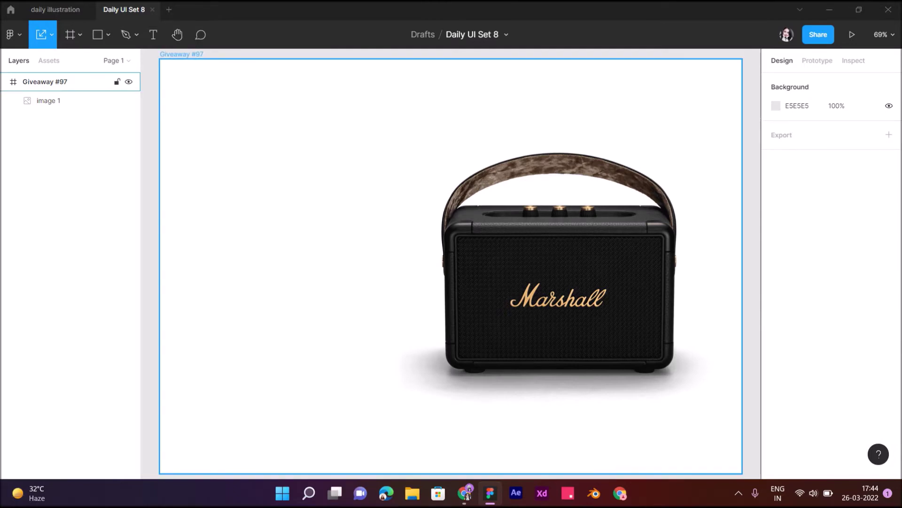
click(57, 82)
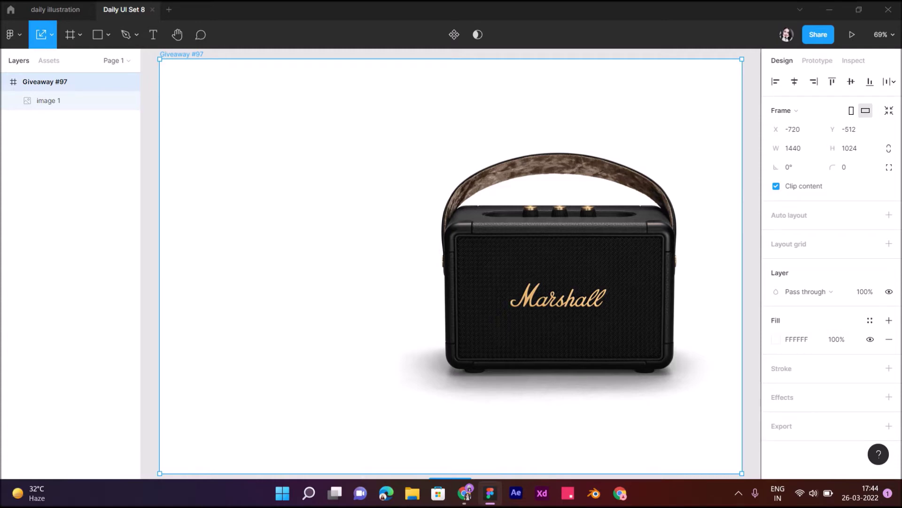
click(797, 339)
text(1c1c1c)
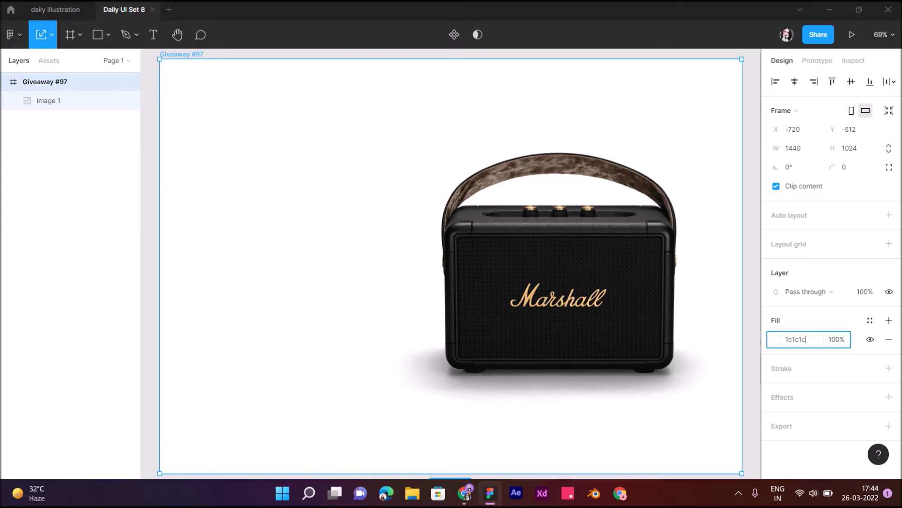
Apply the 1C1C1C fill to the frame, then add and discard a trial text layer.
key(Return)
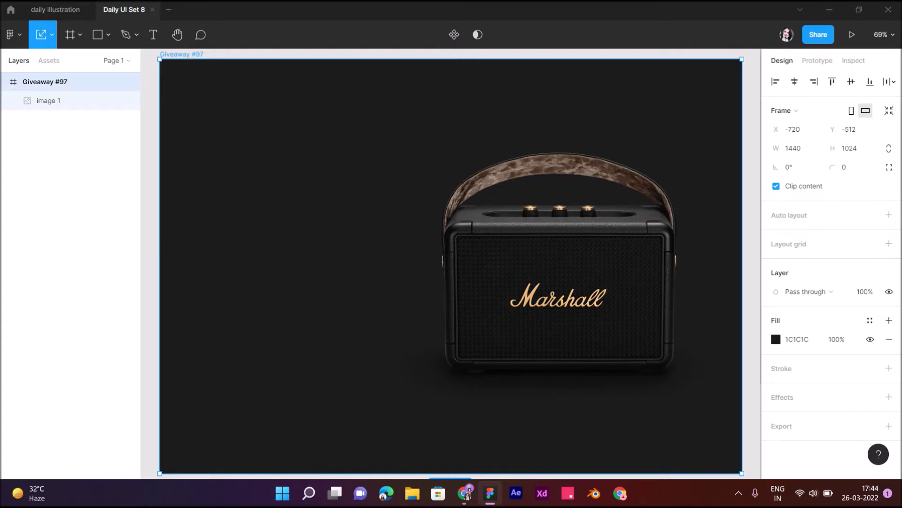
key(t)
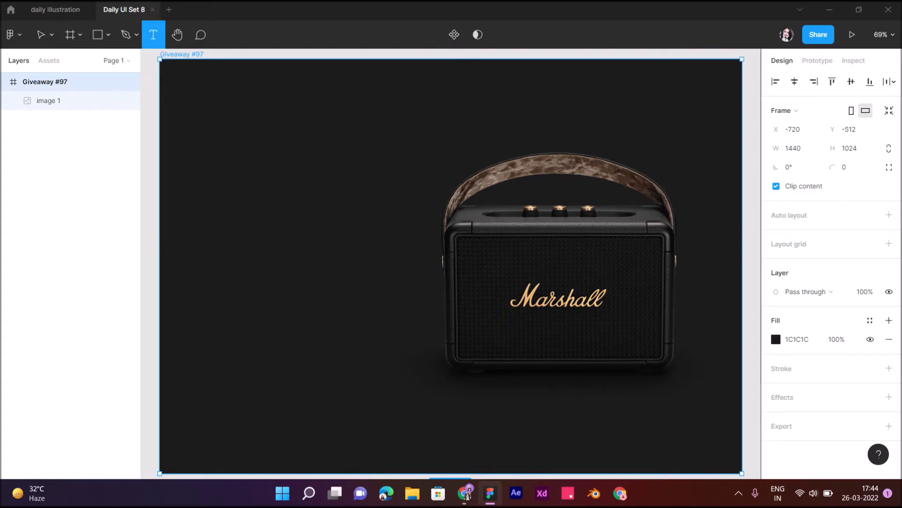
click(247, 178)
click(825, 339)
text(Sat)
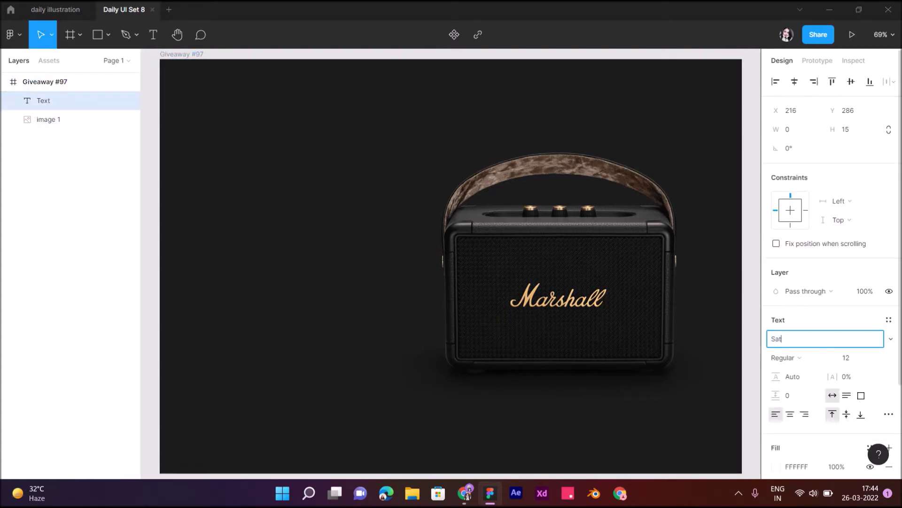
text(o)
text(Sup)
text(r)
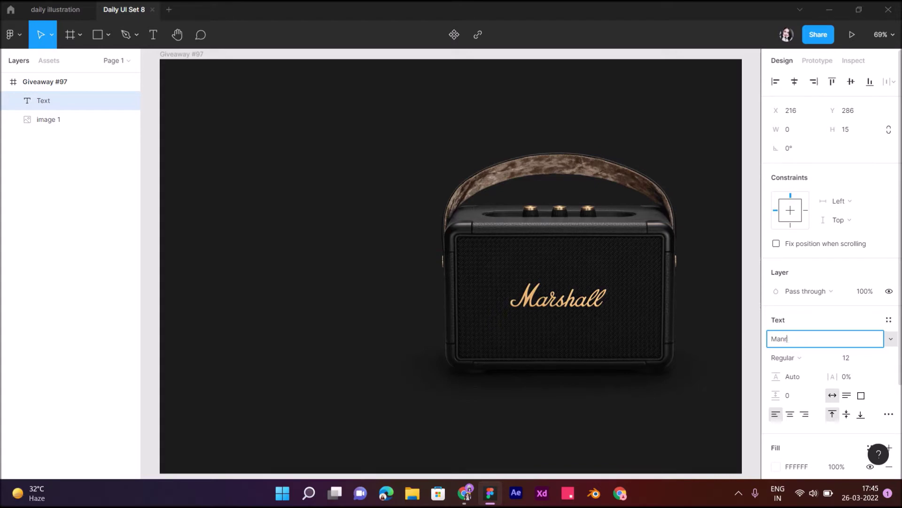
key(Escape)
key(Escape)
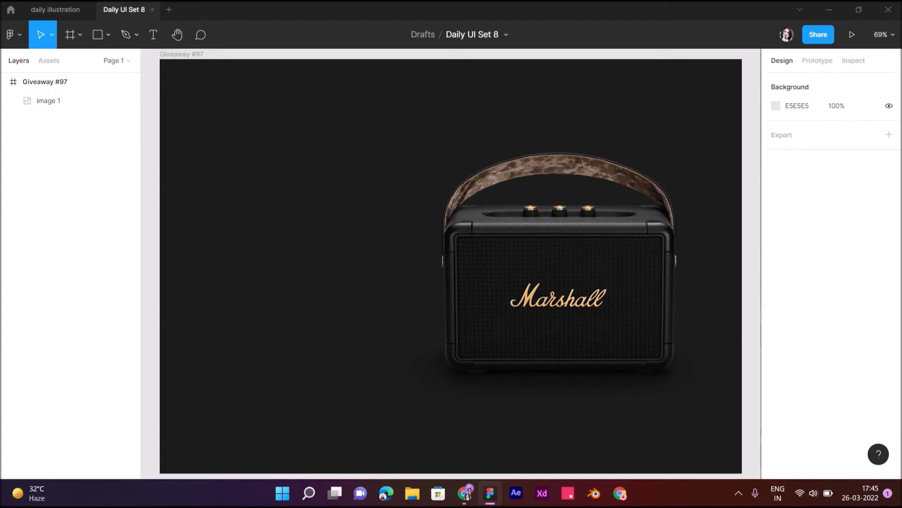
Type a white GIVEAWAY heading left of the speaker at size 129.
key(t)
click(253, 189)
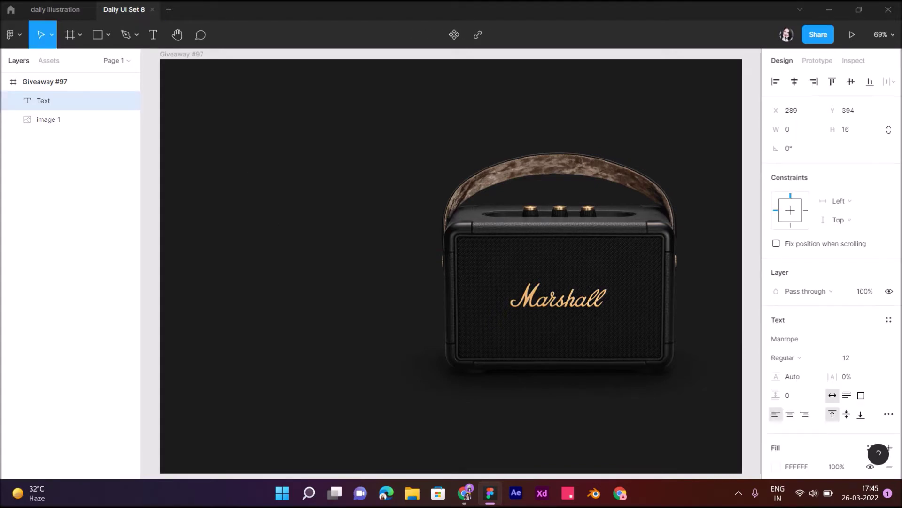
text(GIVEAWAY)
key(Escape)
text(129)
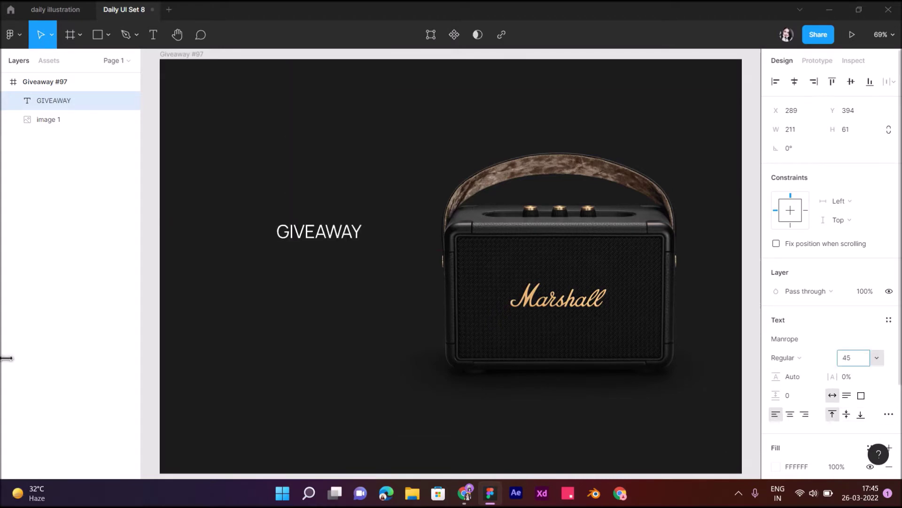
key(Return)
drag(398, 256, 303, 180)
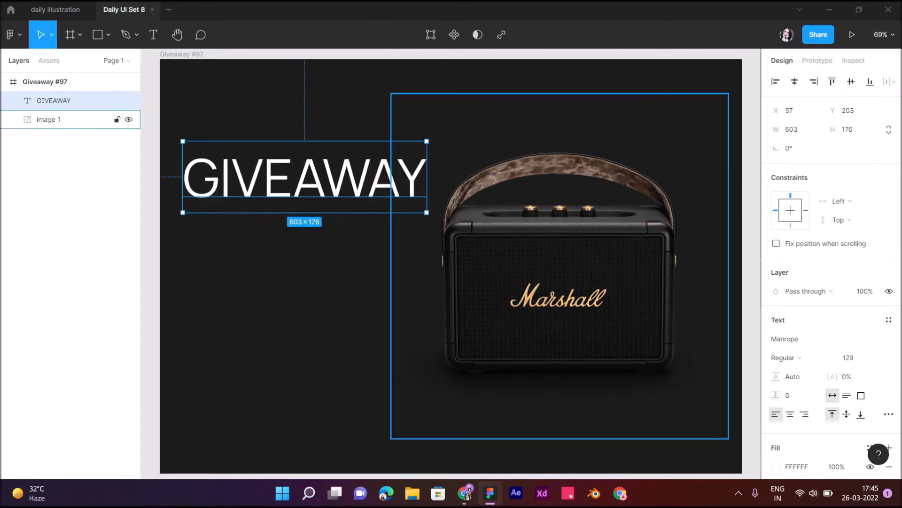
Reduce GIVEAWAY to size 100 with 2% letter spacing and reposition it.
click(848, 357)
text(110)
key(Return)
text(100)
key(Return)
drag(282, 171, 305, 183)
click(846, 376)
text(2)
key(Return)
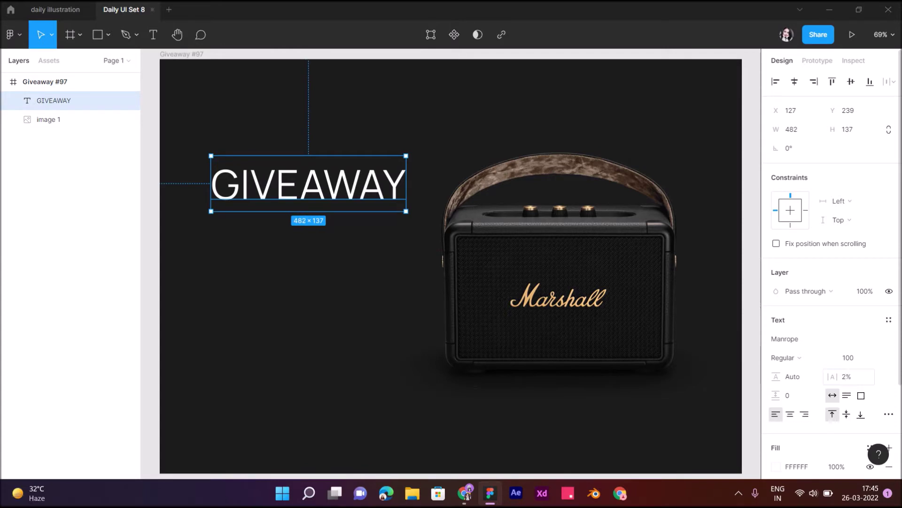
Set the GIVEAWAY heading weight to Bold after trying SemiBold.
click(786, 357)
click(795, 385)
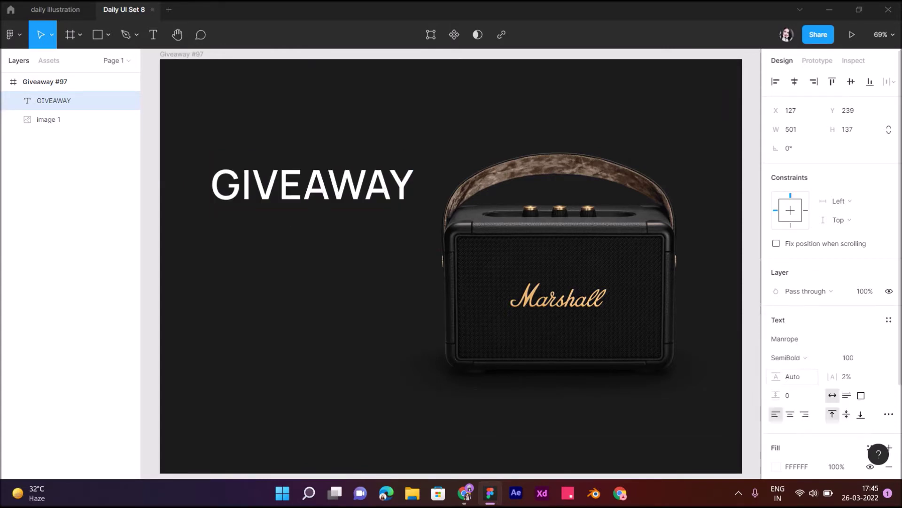
click(799, 357)
click(794, 371)
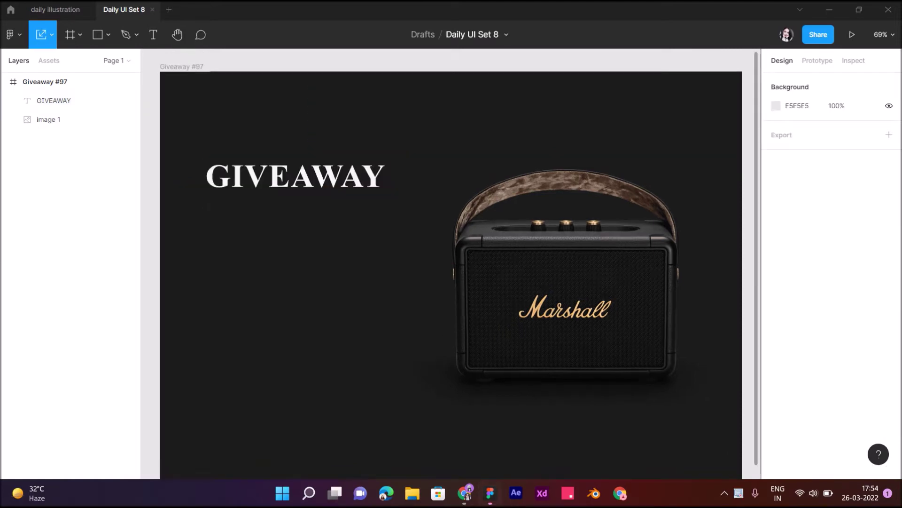
Type the subtitle sentence about giving away Marshall Speakers below the heading.
key(t)
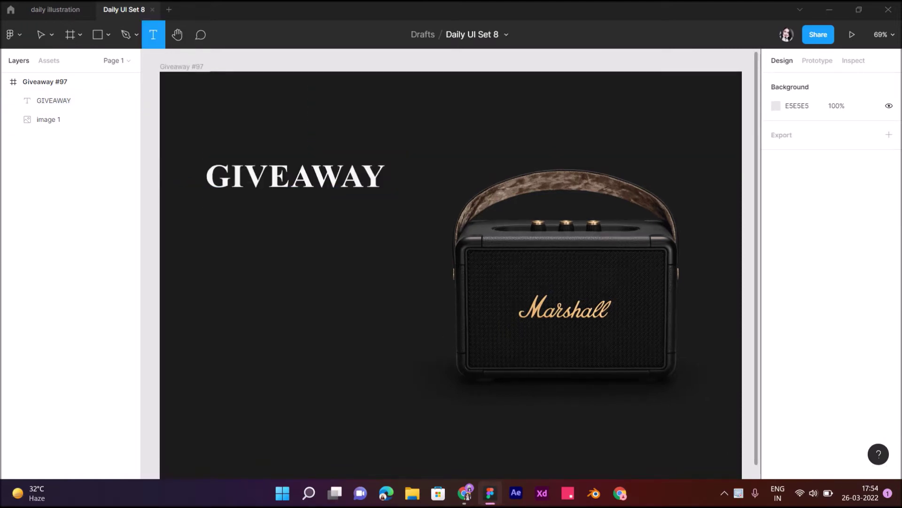
click(215, 207)
text(We)
key(BackSpace)
key(BackSpace)
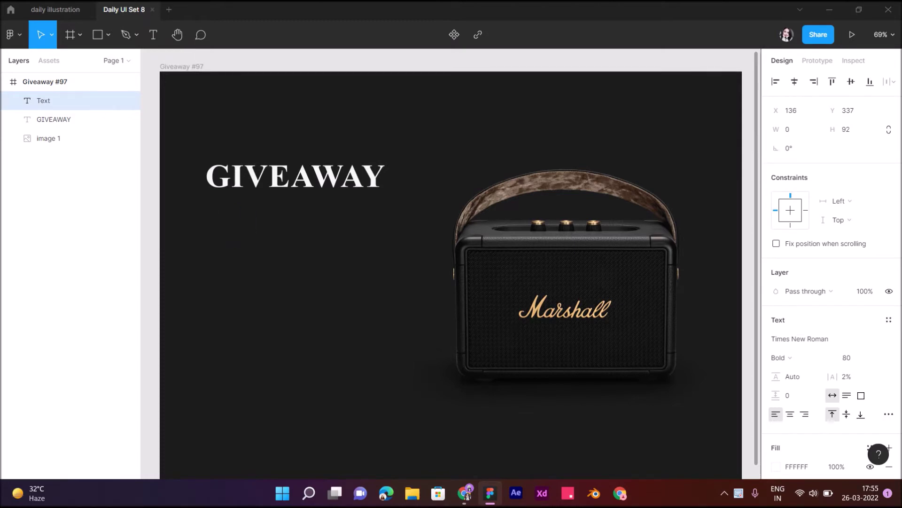
text(We are giving aw)
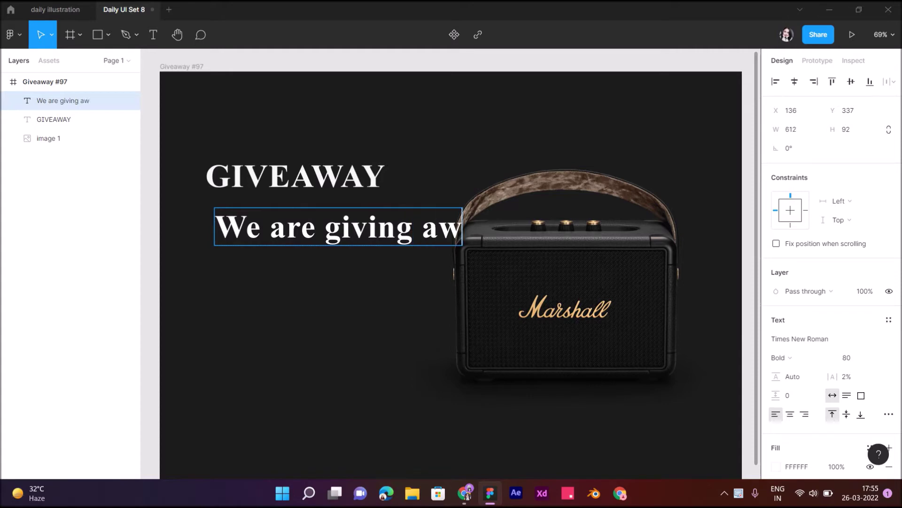
text(ay 5 Marsh)
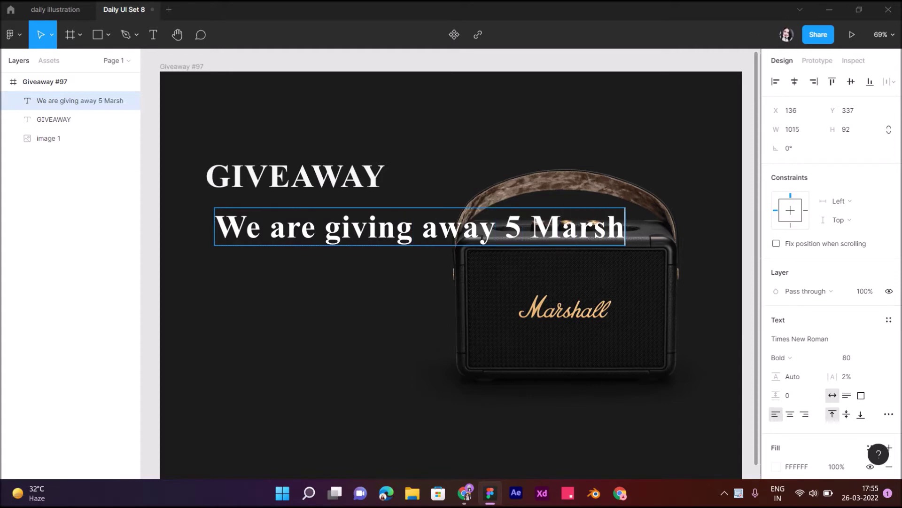
text(all Speak to)
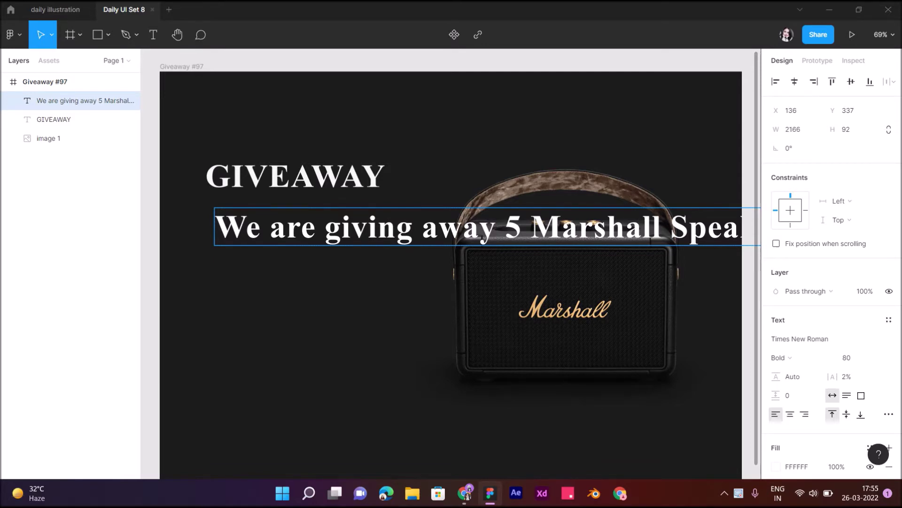
key(BackSpace)
key(BackSpace)
Give the subtitle a fixed wrapping width, size 30, and align it left with GIVEAWAY.
scroll(564, 282, right, 10)
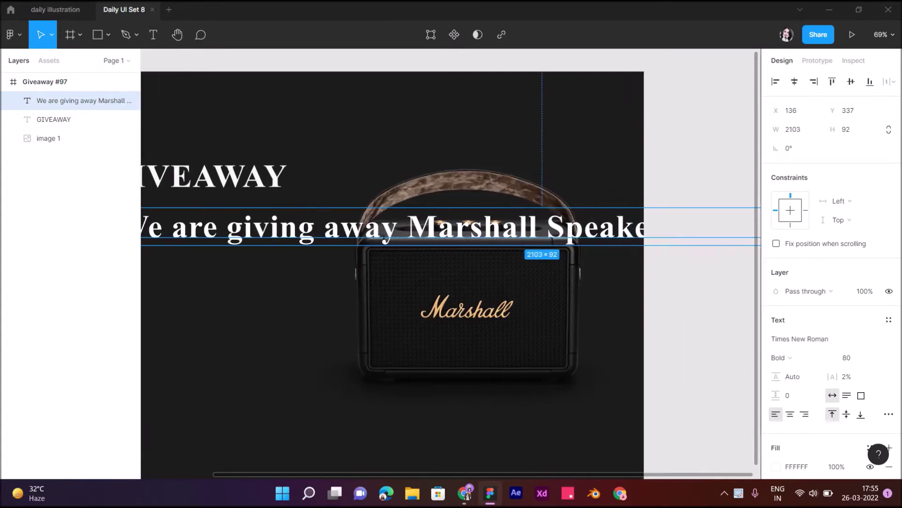
mouse_move(476, 226)
mouse_down()
mouse_move(456, 263)
mouse_move(383, 263)
mouse_up()
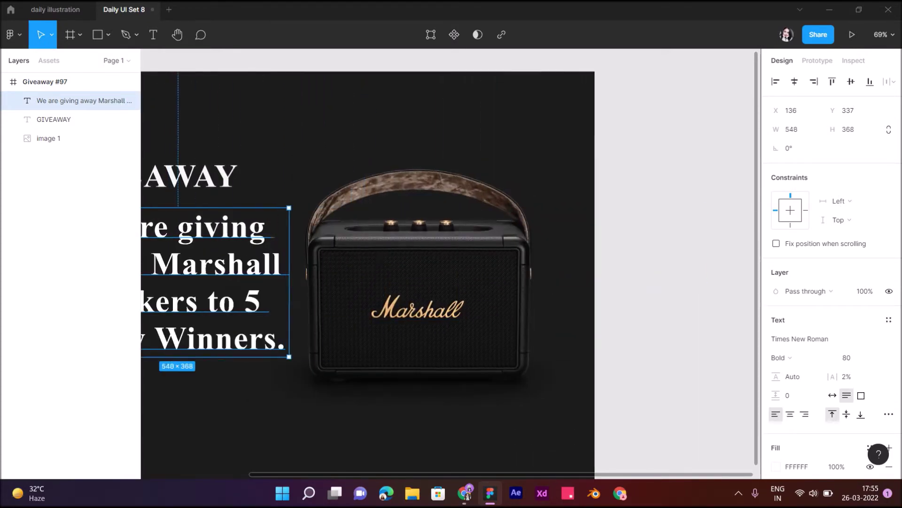
scroll(383, 263, left, 5)
text(50)
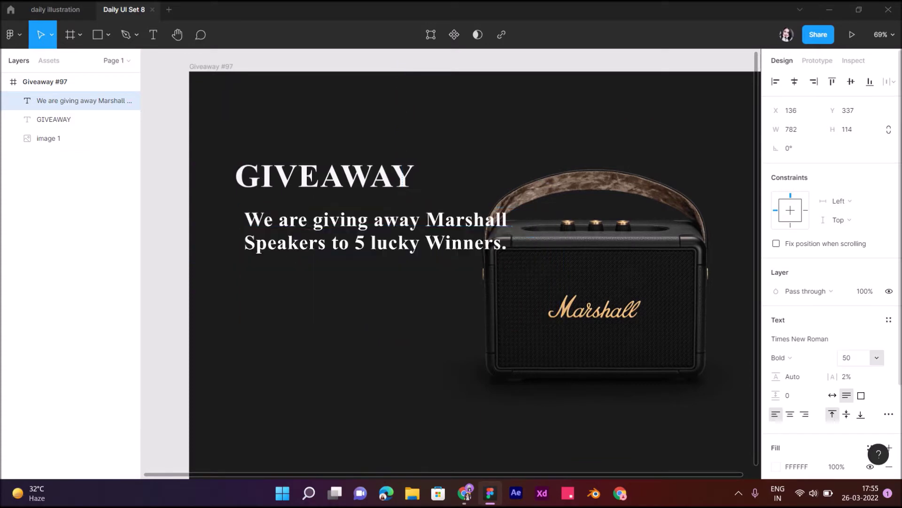
text(30)
key(Return)
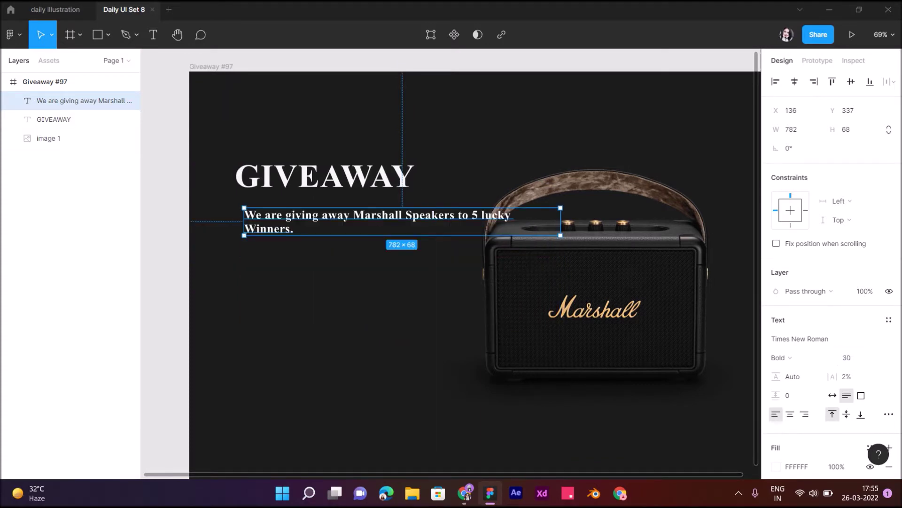
drag(367, 219, 357, 216)
Change the GIVEAWAY font, trying Poppins and Inter before settling on Manrope.
click(70, 119)
click(799, 338)
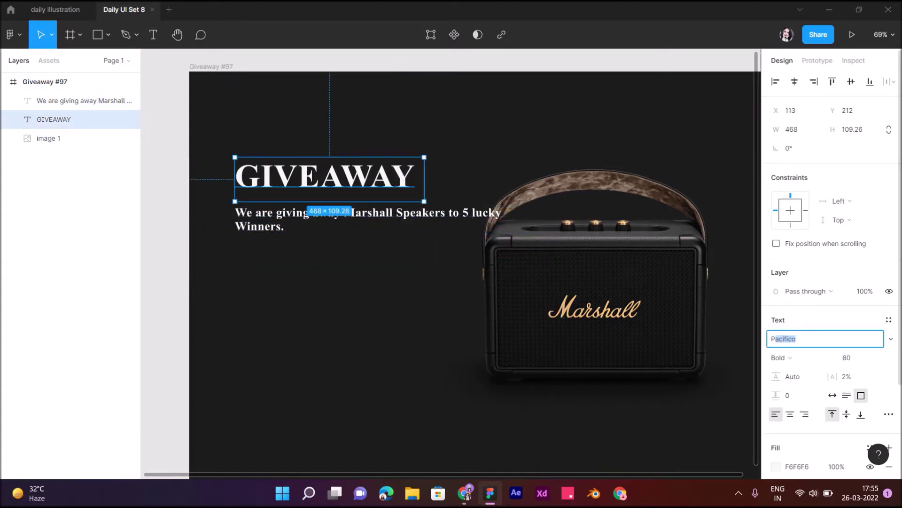
text(Poppins)
key(Return)
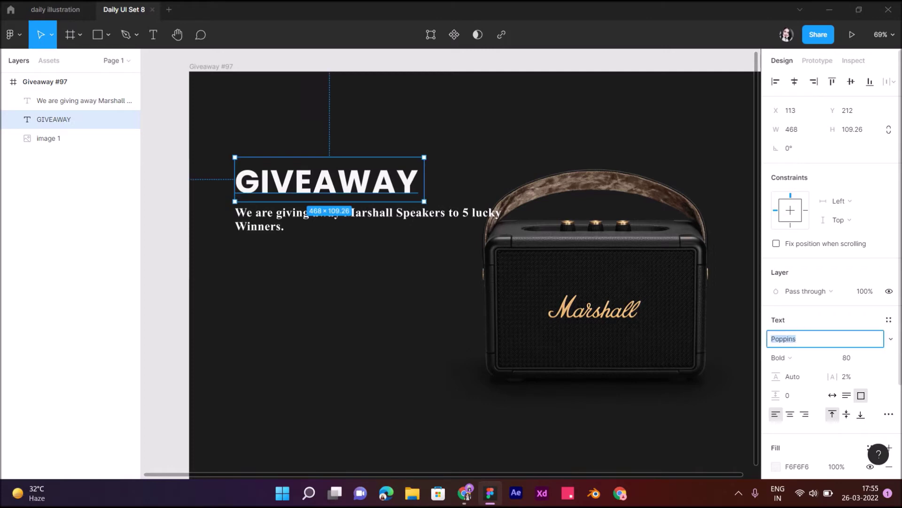
text(Inter)
key(Return)
text(Manrope)
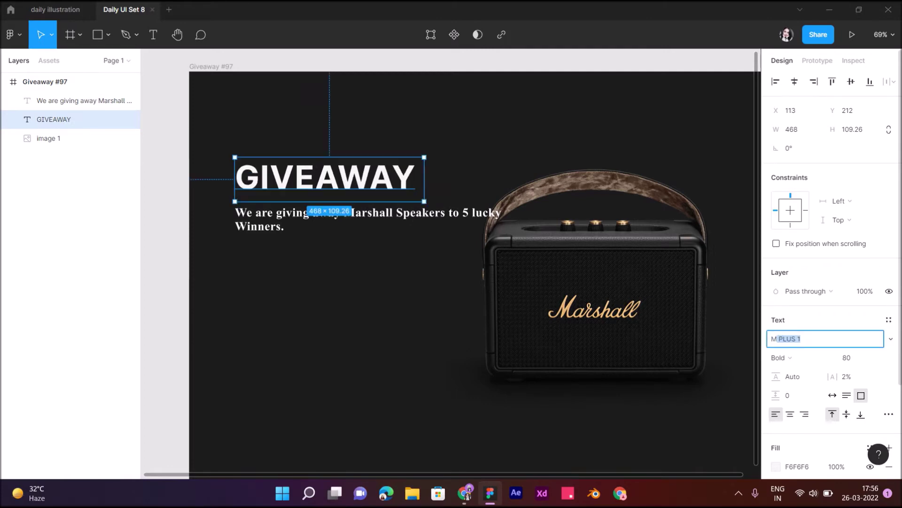
key(Return)
Make the subtitle Regular weight and narrow it to wrap onto two lines.
click(84, 100)
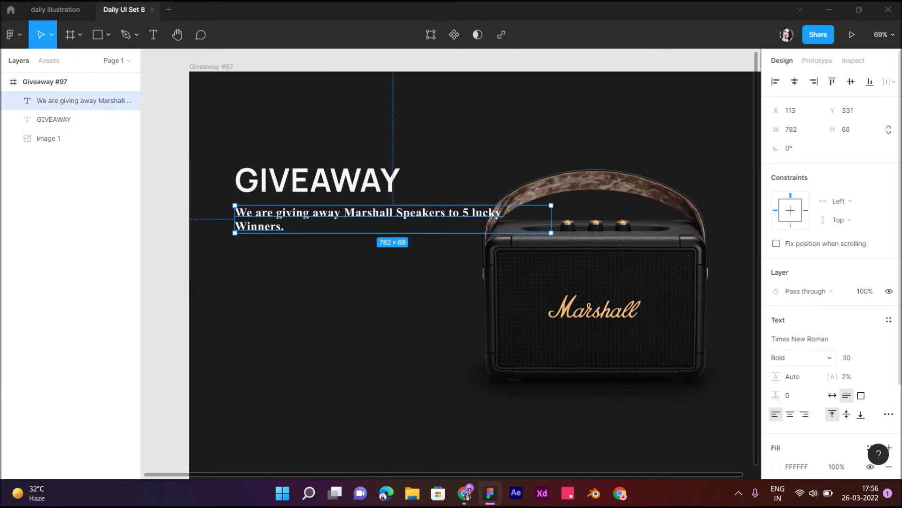
click(778, 357)
click(798, 343)
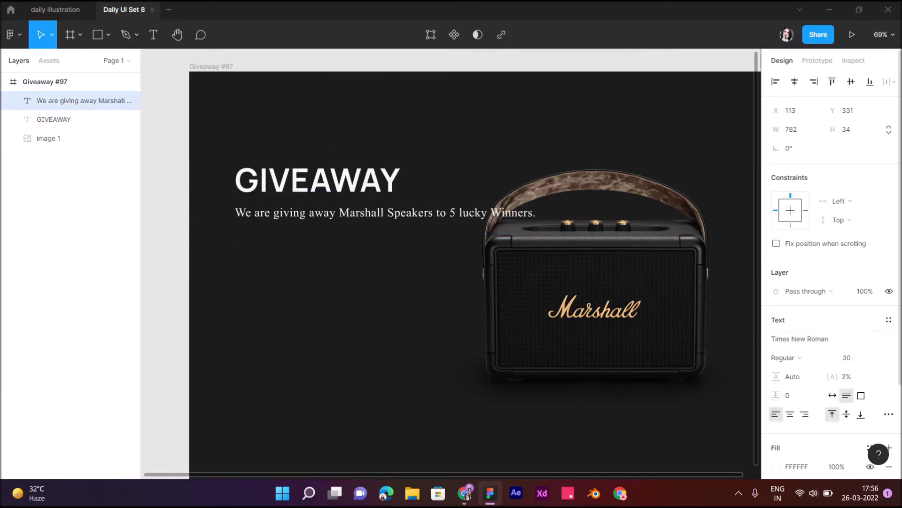
key(Escape)
click(80, 100)
mouse_move(536, 219)
mouse_down()
mouse_move(435, 219)
mouse_move(444, 219)
mouse_up()
click(329, 329)
Draw a rectangle bar below the subtitle.
scroll(329, 329, down, 1)
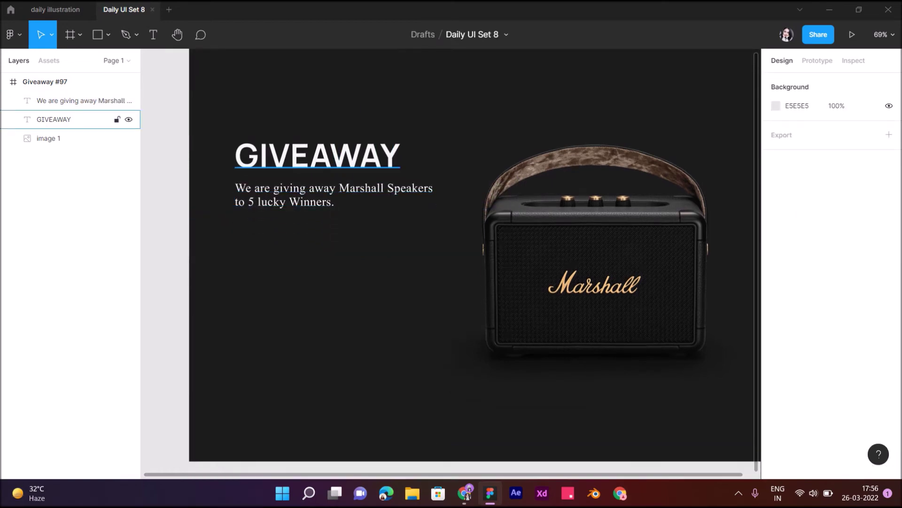
click(54, 119)
key(Escape)
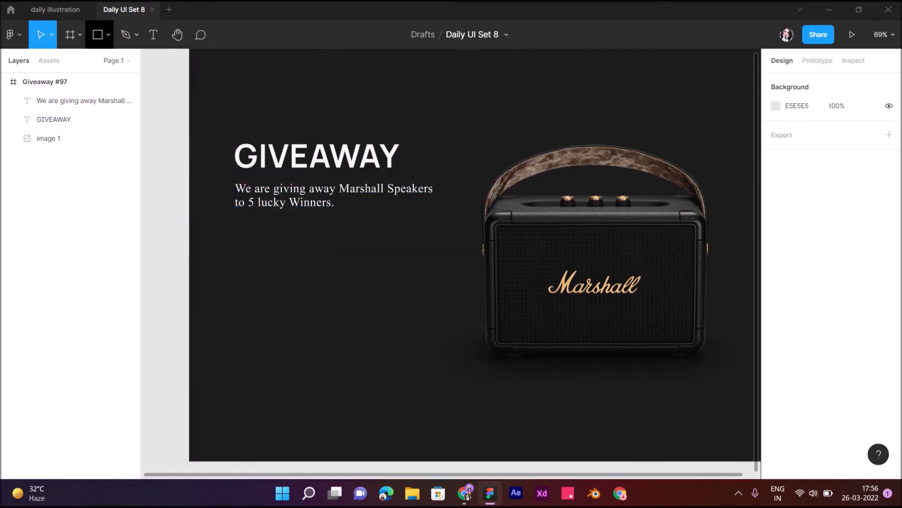
key(r)
drag(235, 279, 450, 322)
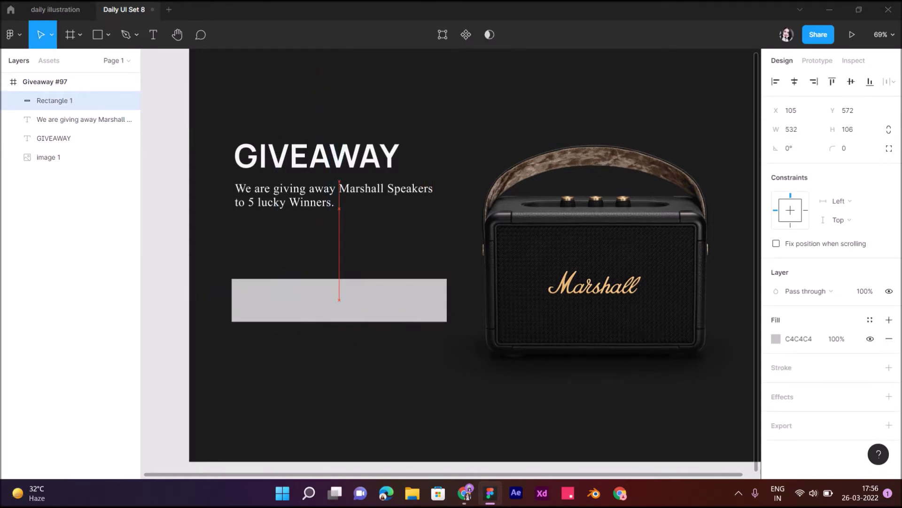
Widen the banner frame to the right and shift the speaker image slightly right.
key(Escape)
key(minus)
key(minus)
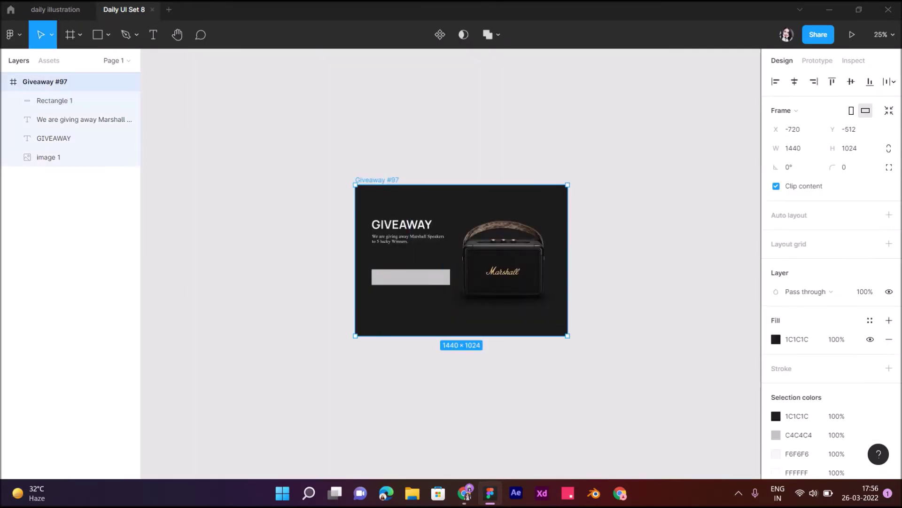
drag(567, 259, 591, 259)
drag(503, 263, 526, 263)
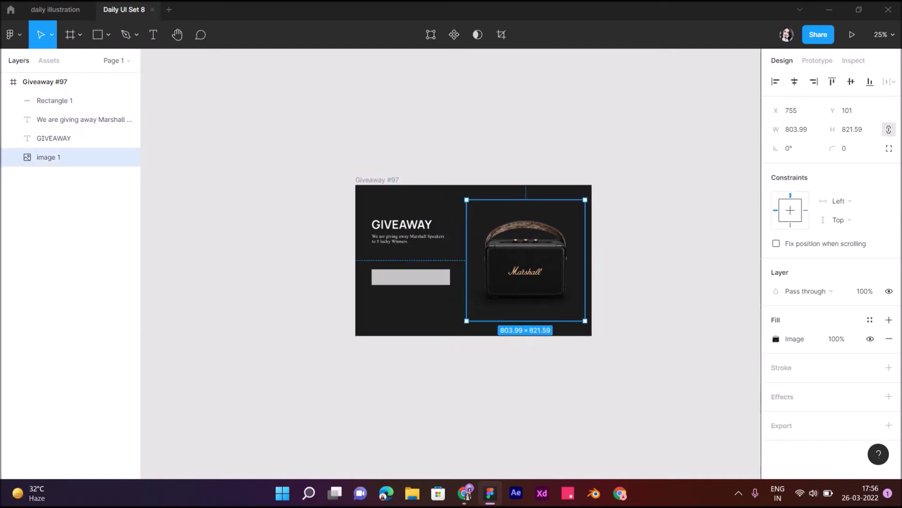
key(ctrl+plus)
key(ctrl+plus)
scroll(451, 263, left, 3)
Resize the bar to 591×92 with an 18 corner radius.
click(52, 100)
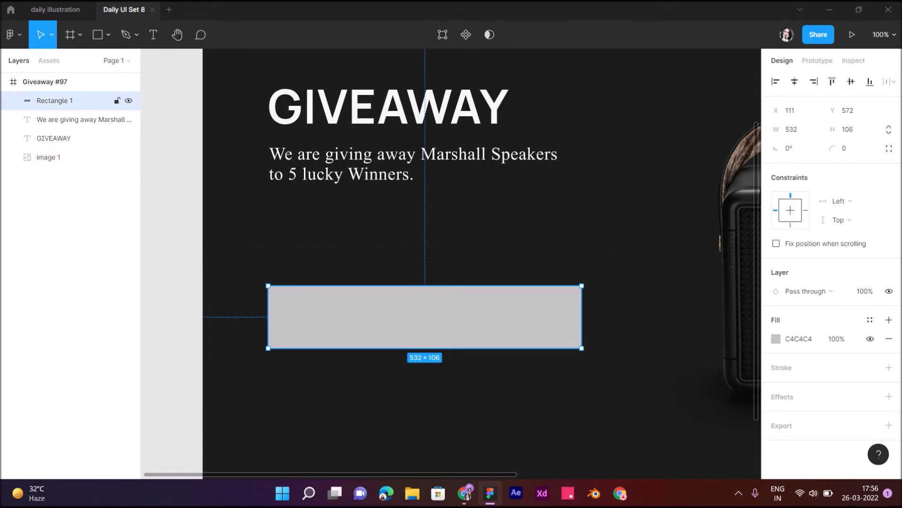
drag(581, 349, 617, 340)
click(848, 149)
text(18)
key(Return)
click(888, 148)
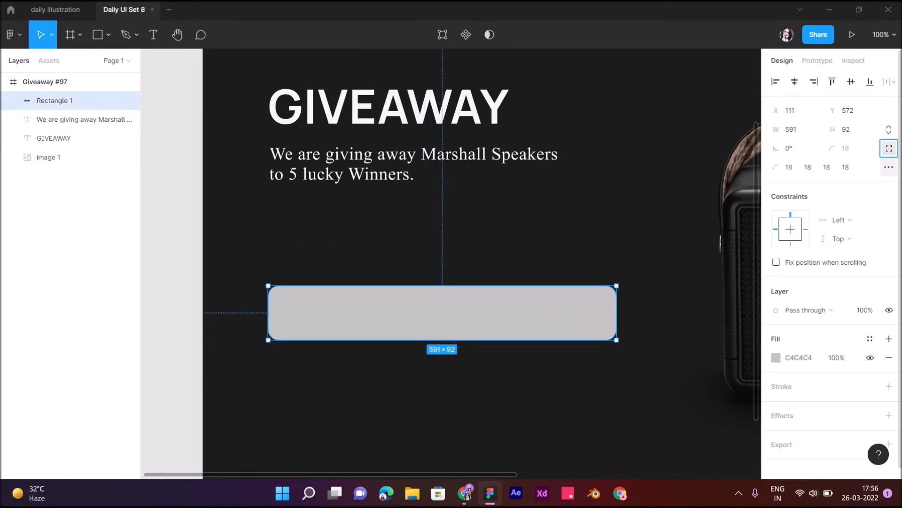
click(889, 167)
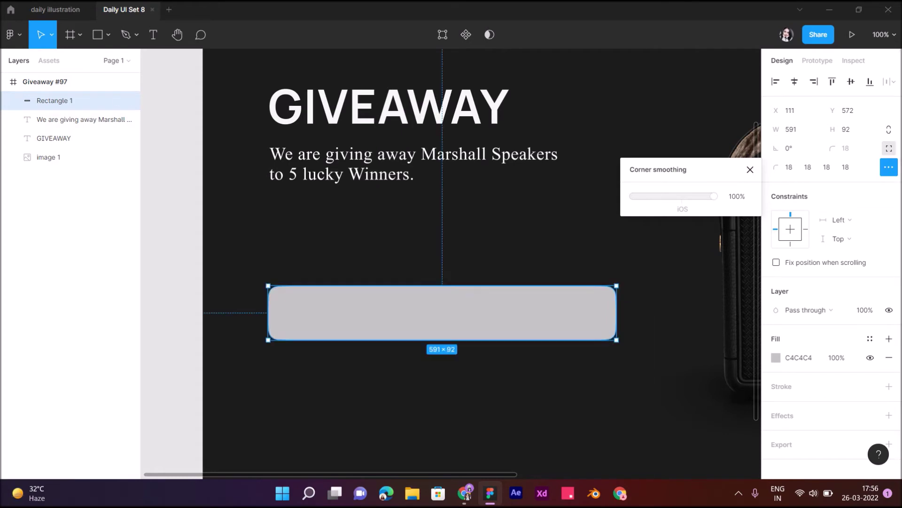
Give the bar a dark 252525 fill.
click(776, 358)
click(661, 282)
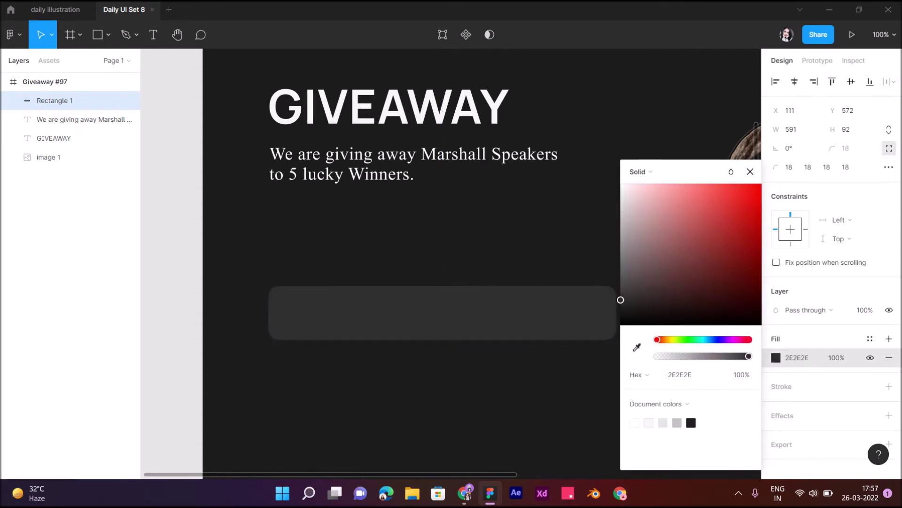
drag(620, 300, 620, 302)
click(621, 300)
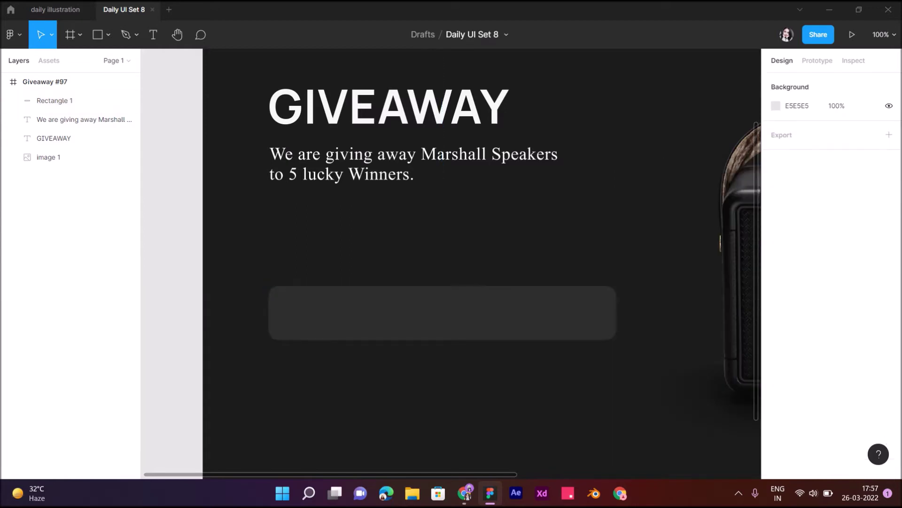
Add an 'Enter to win!' text label over the bar.
key(t)
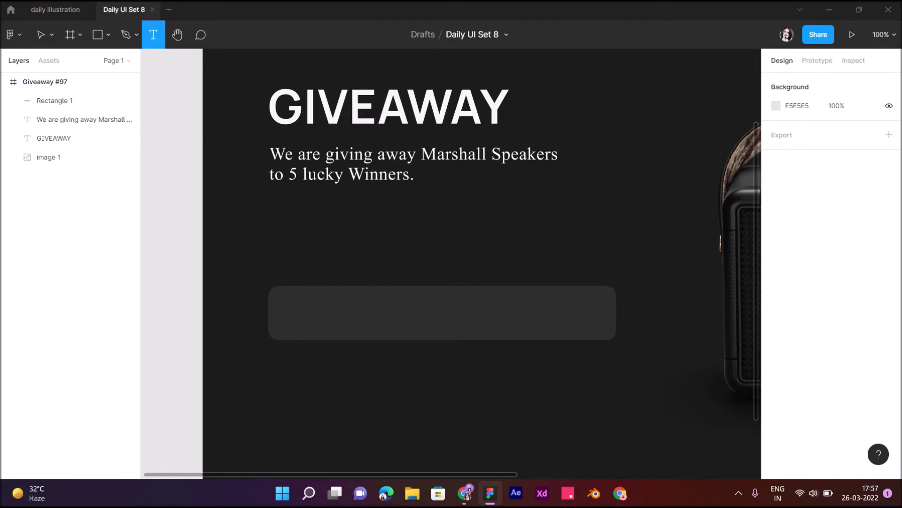
click(276, 263)
text(Enter to win!)
key(Escape)
Style the label Times New Roman Regular 30 and place it just above the bar.
click(799, 338)
key(Return)
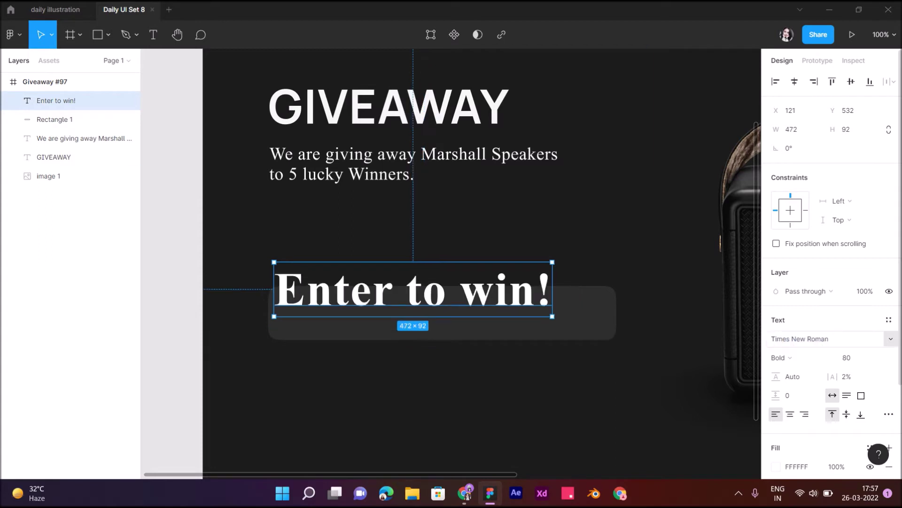
click(847, 357)
text(30)
key(Return)
click(782, 358)
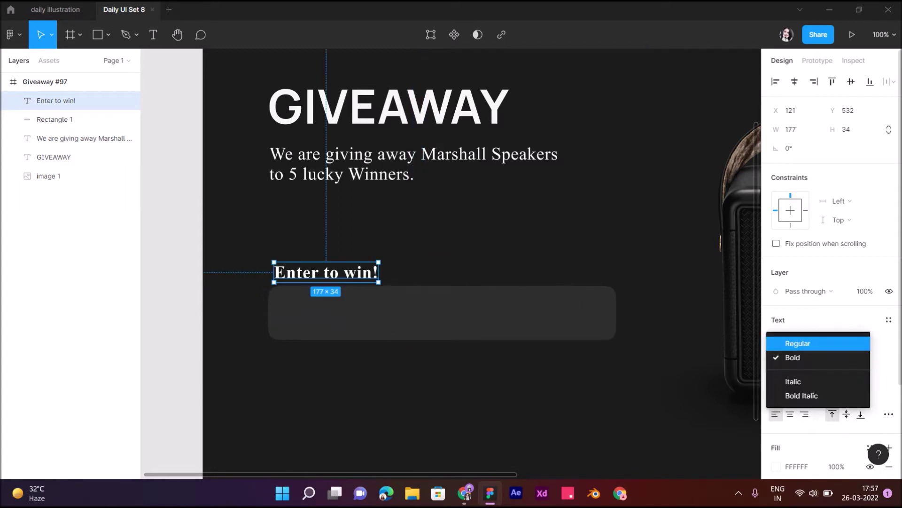
click(795, 343)
drag(324, 273, 319, 259)
drag(423, 312, 423, 308)
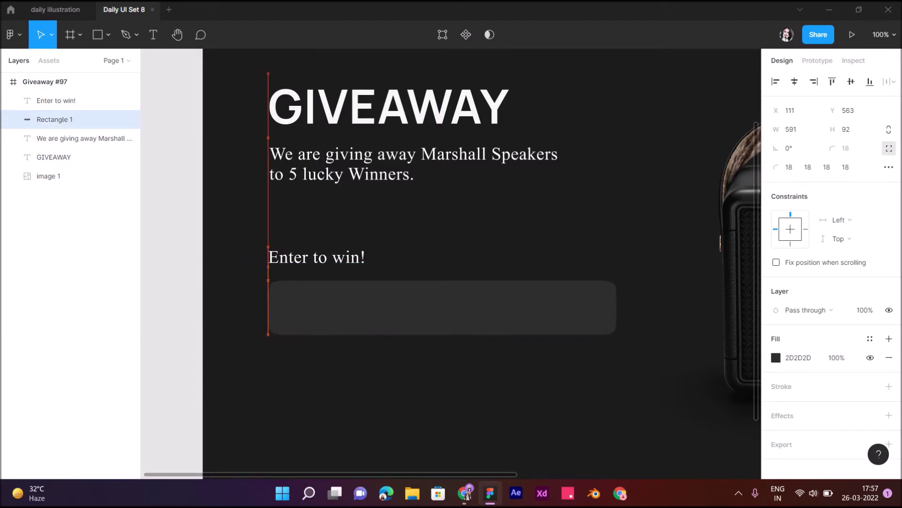
Draw a button rectangle at the bar's right end with 18 px rounded corners and a trimmed left edge.
key(r)
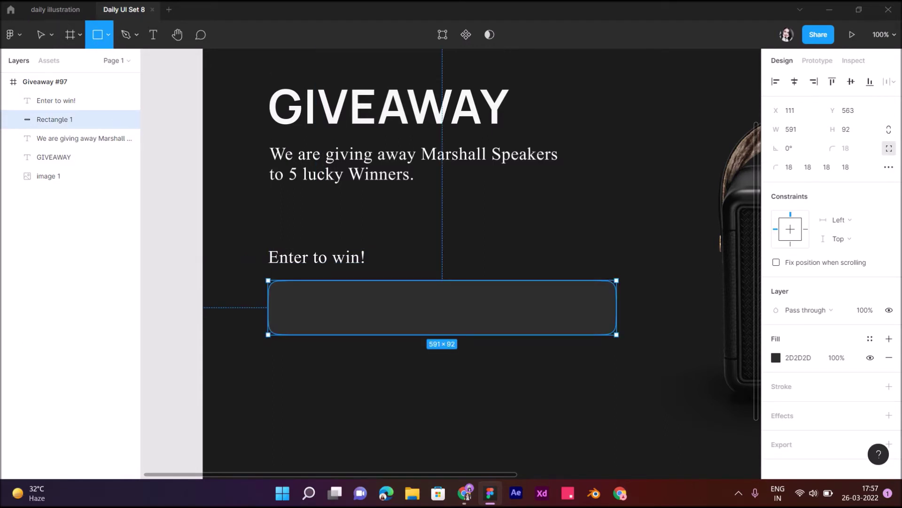
drag(486, 280, 617, 335)
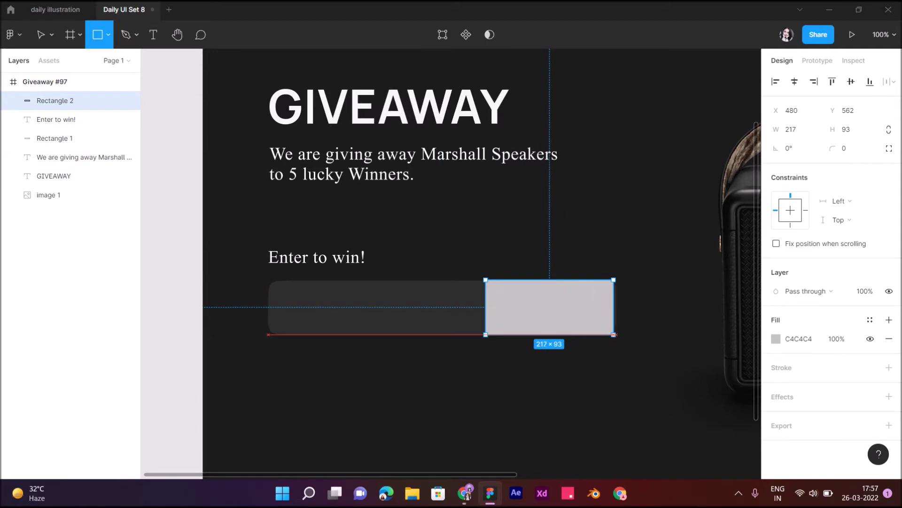
text(18)
key(Return)
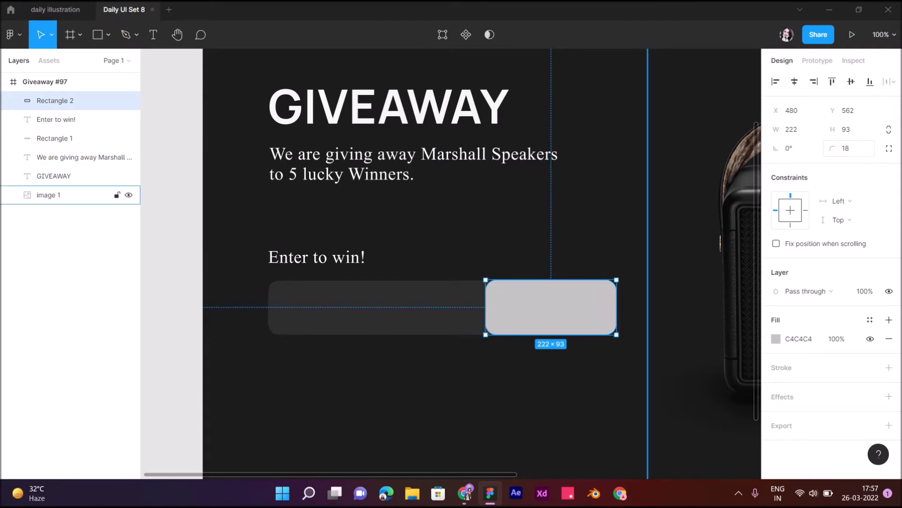
click(889, 149)
click(888, 167)
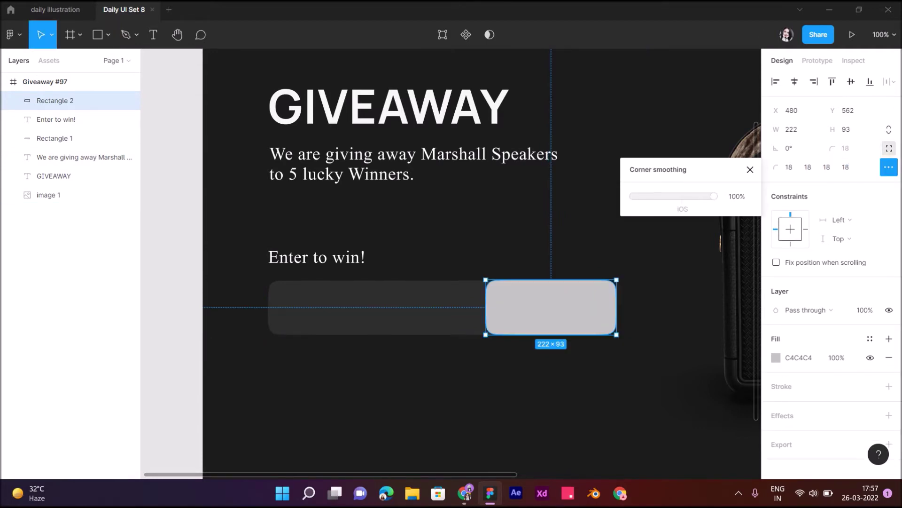
drag(486, 307, 489, 307)
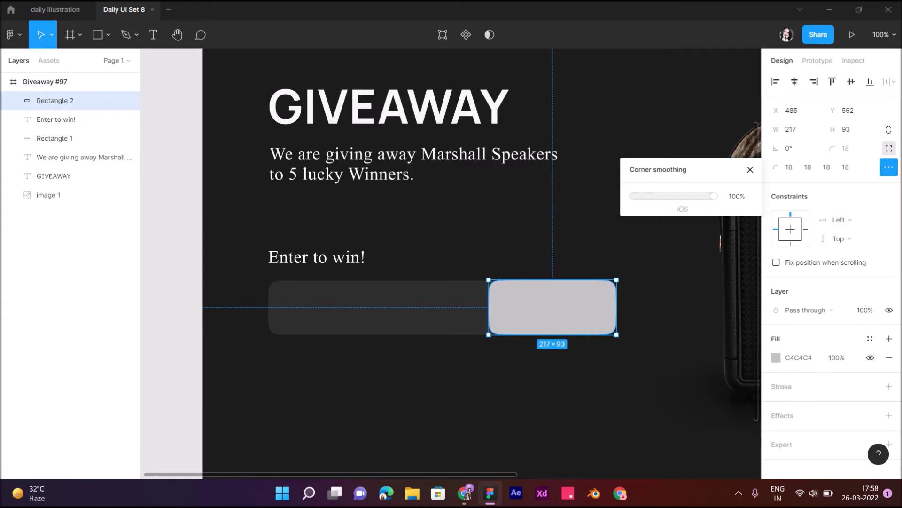
click(555, 399)
click(552, 307)
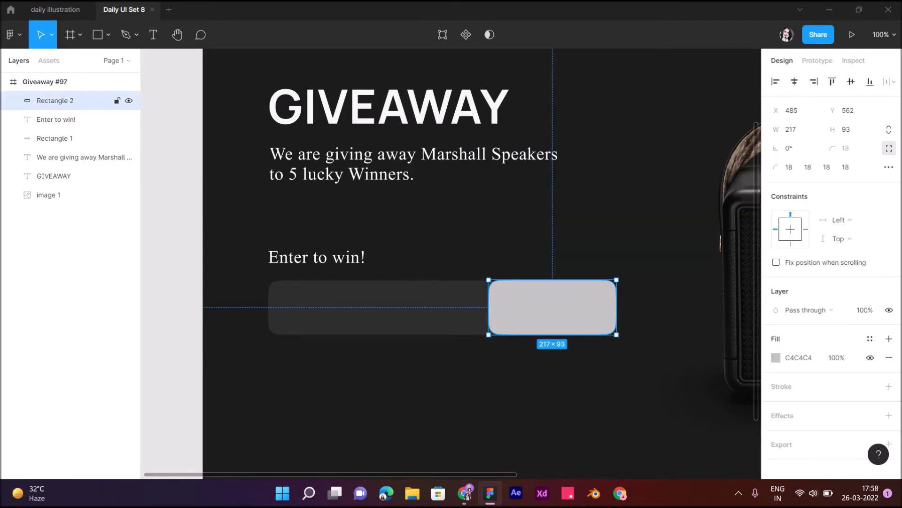
Fill the button with orange E4B36E sampled from the Marshall logo.
scroll(451, 264, right, 5)
click(776, 357)
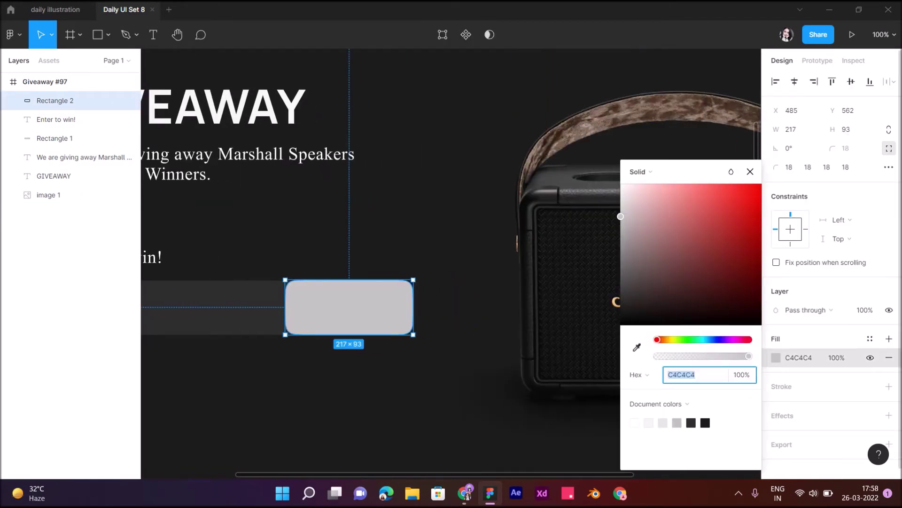
click(637, 347)
scroll(705, 106, right, 4)
click(699, 100)
scroll(699, 100, left, 5)
scroll(451, 263, left, 5)
key(Escape)
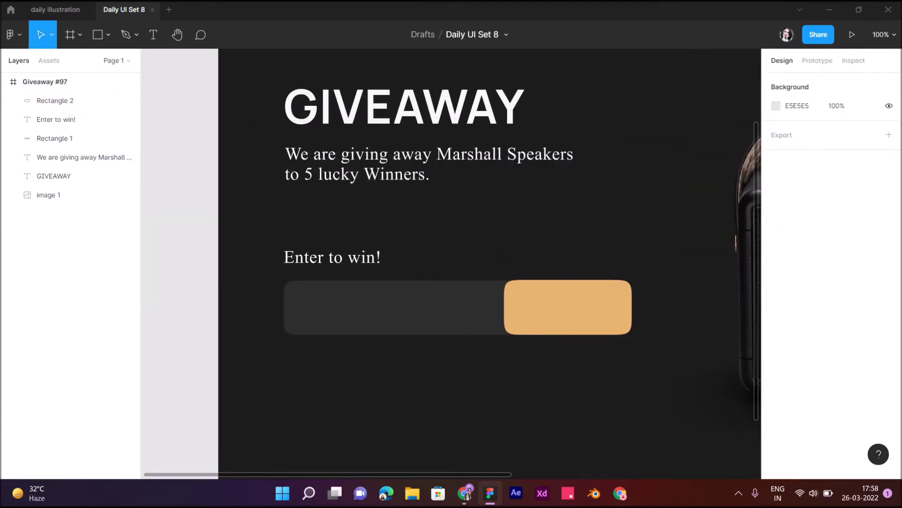
key(t)
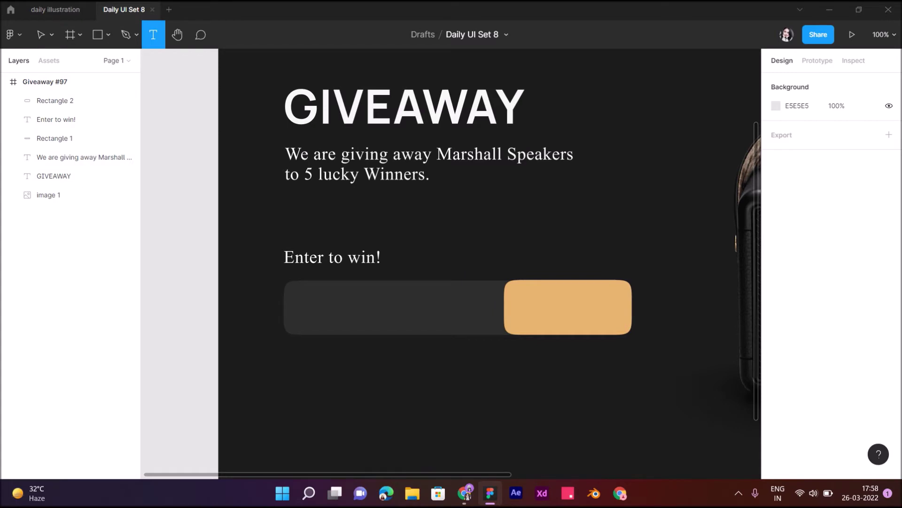
Add an 'Enter' text label centred on the button.
click(528, 308)
text(Enter)
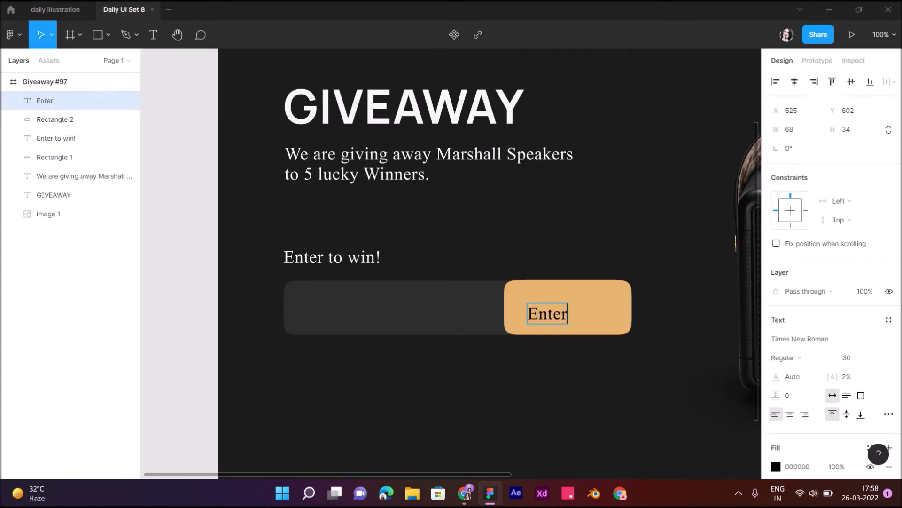
key(Escape)
drag(547, 314, 563, 309)
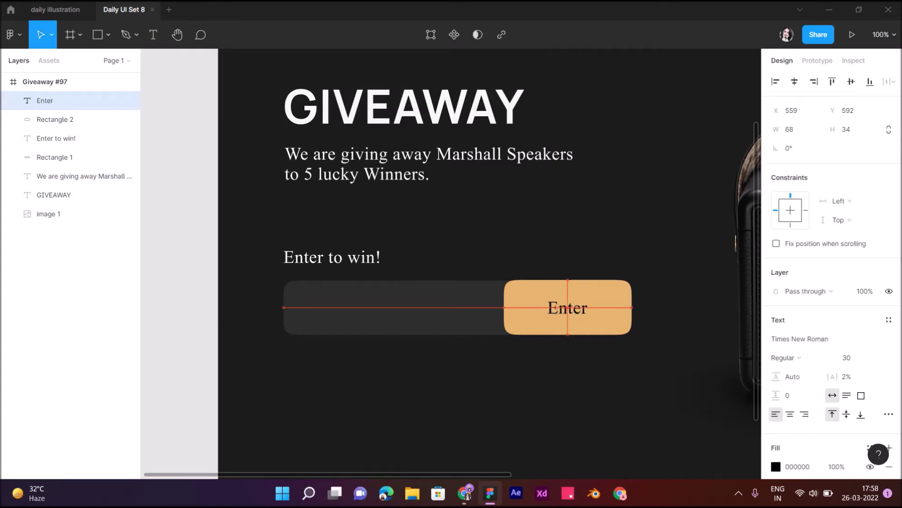
Fill the button with dark brown 483527 sampled from the speaker image.
click(606, 319)
click(776, 357)
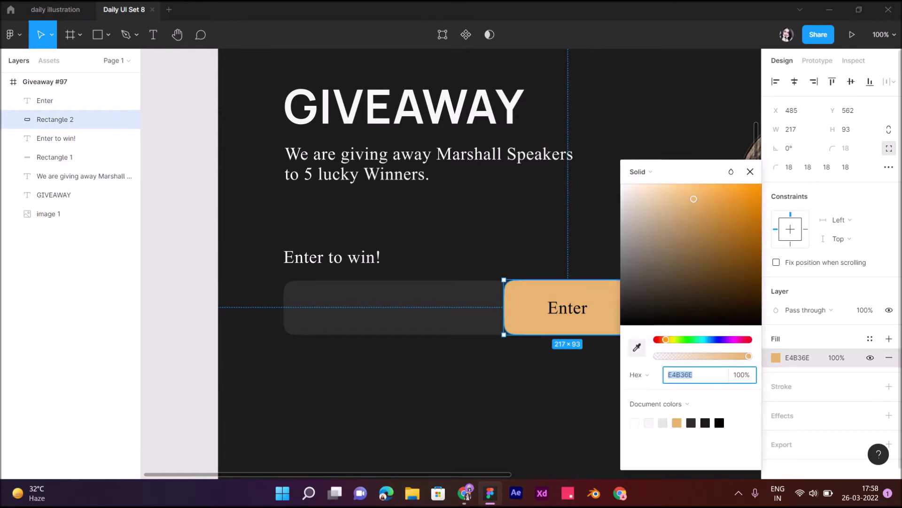
click(637, 347)
scroll(705, 107, right, 5)
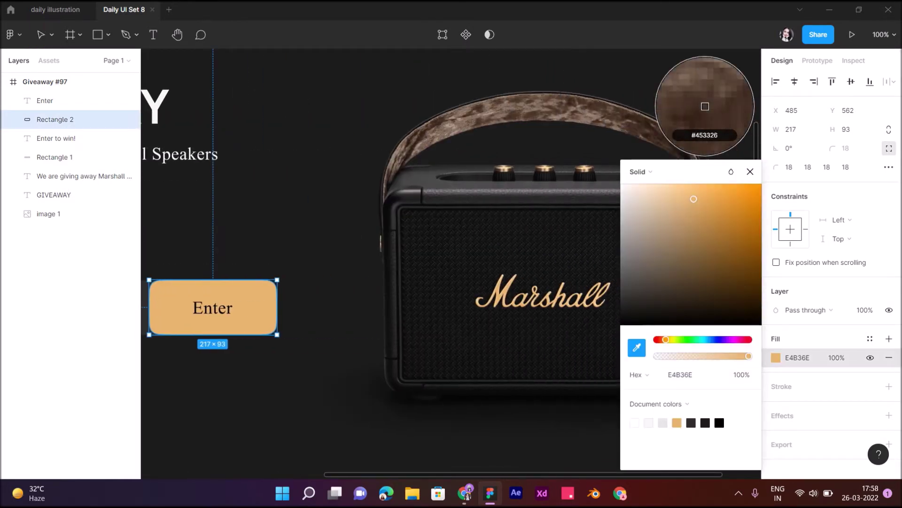
click(705, 107)
scroll(705, 106, left, 5)
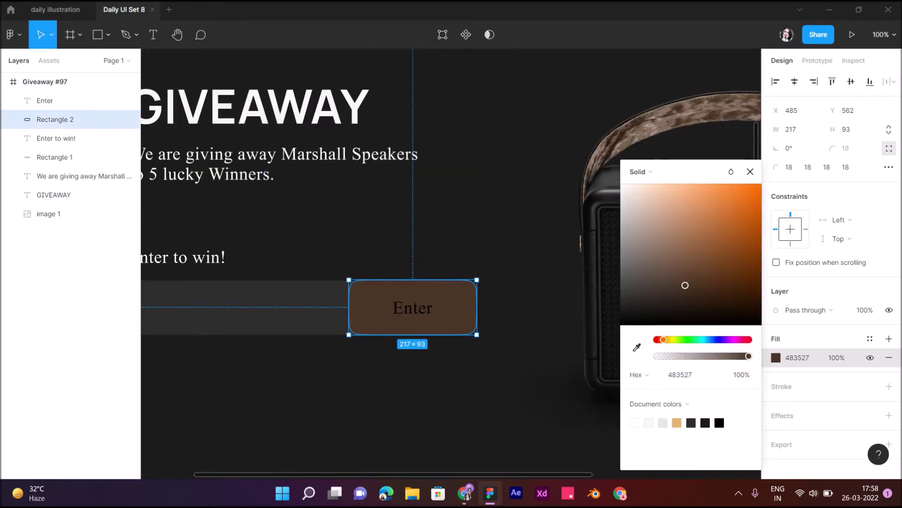
Make the Enter label white FFFFFF and copy 'Enter to win!' into the email bar.
click(412, 307)
click(776, 466)
text(FFFFFF)
key(Return)
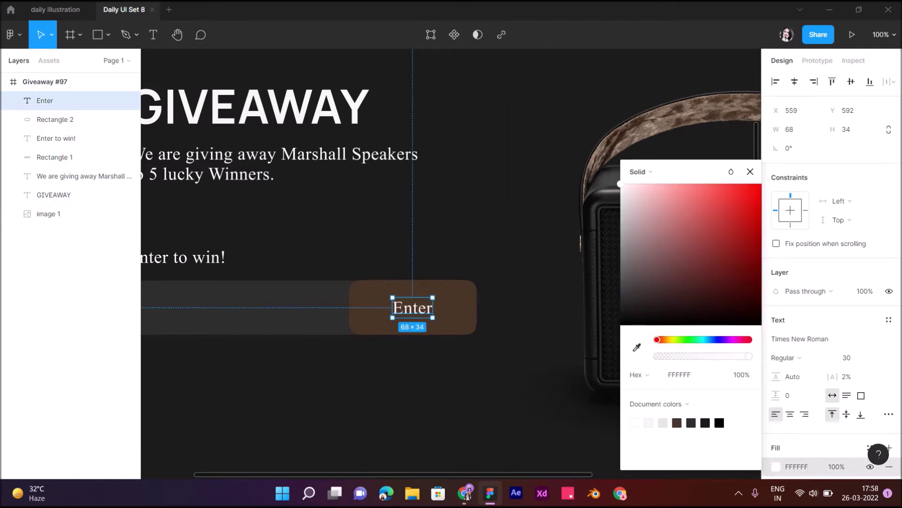
key(Escape)
scroll(451, 263, left, 5)
click(327, 260)
drag(328, 260, 348, 311)
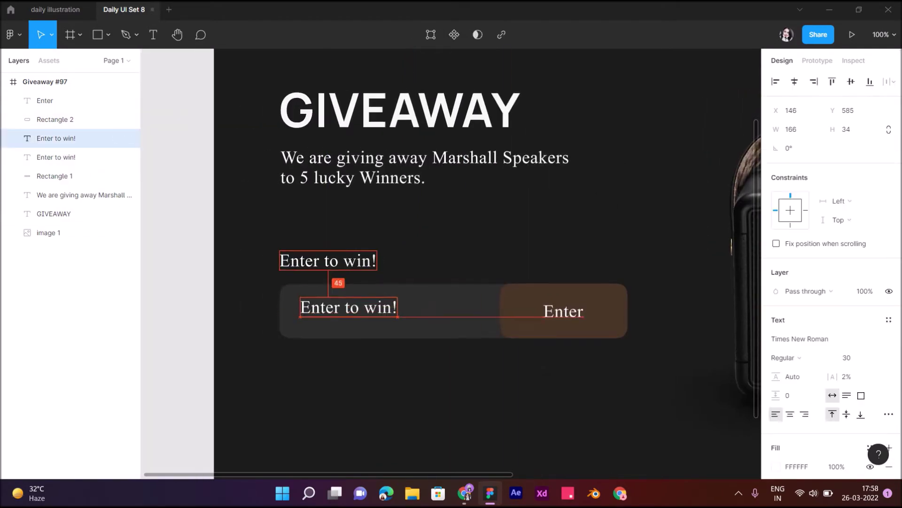
Turn the copy into a 'Your Email' placeholder, size 20, grey 727272, inside the bar.
key(Return)
key(BackSpace)
text(Your Email)
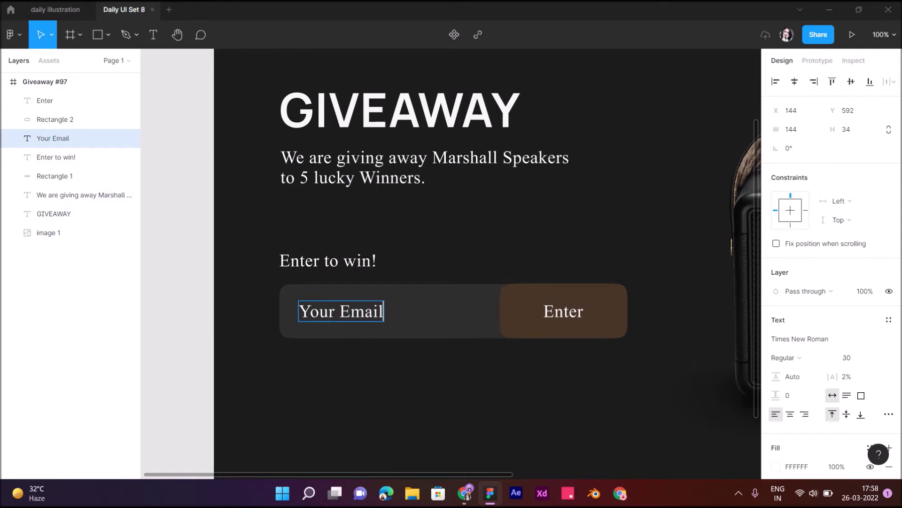
key(Escape)
double_click(847, 357)
text(20)
key(Return)
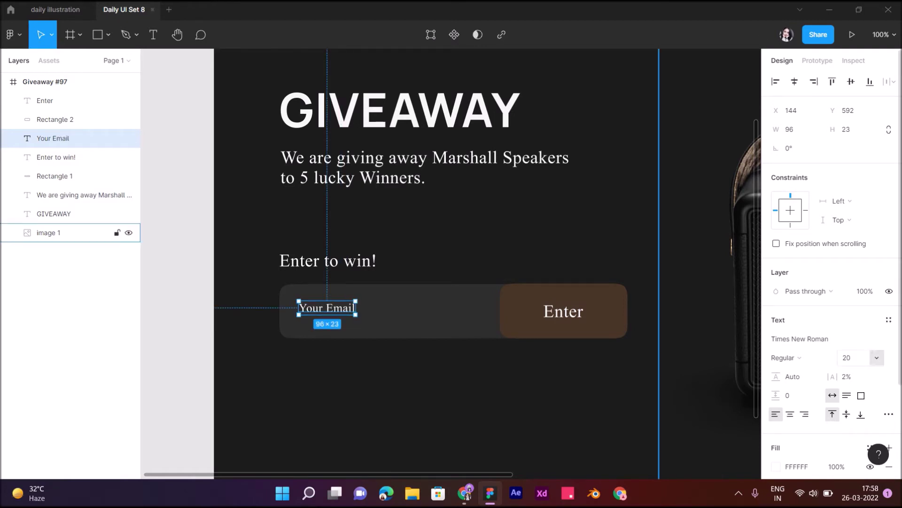
drag(327, 308, 333, 311)
key(shift+Left)
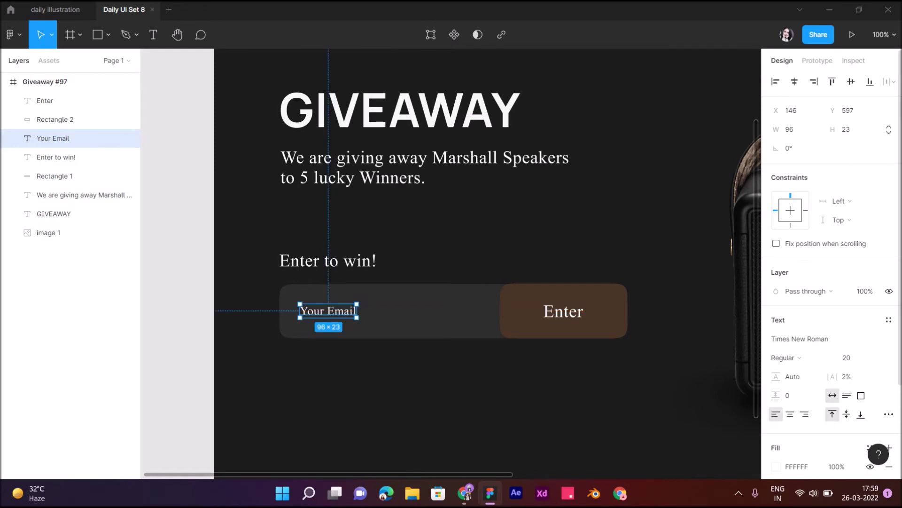
scroll(832, 376, down, 2)
click(776, 380)
text(727272)
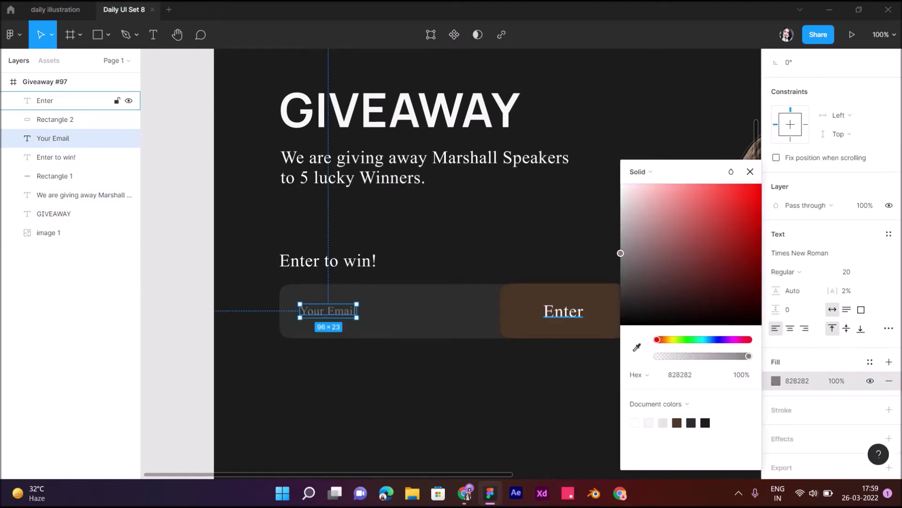
Switch the Enter label to the Manrope font and change its font size.
click(563, 311)
click(823, 252)
text(Manrope)
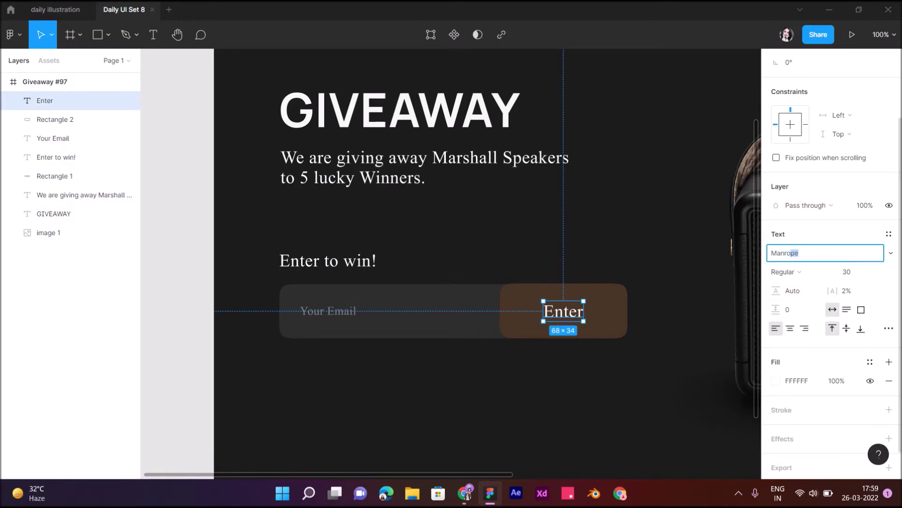
key(Return)
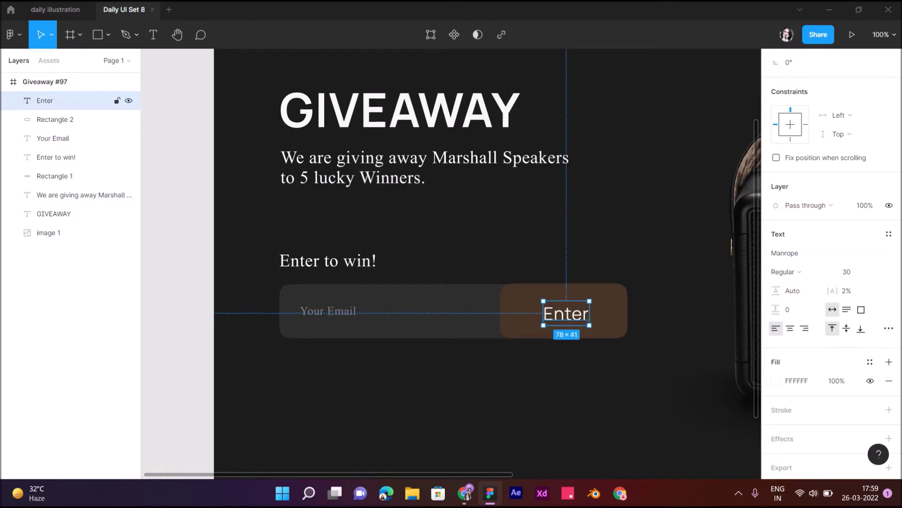
click(853, 272)
text(24)
key(Return)
Recentre the Enter label in the button and give it Medium weight.
click(55, 120)
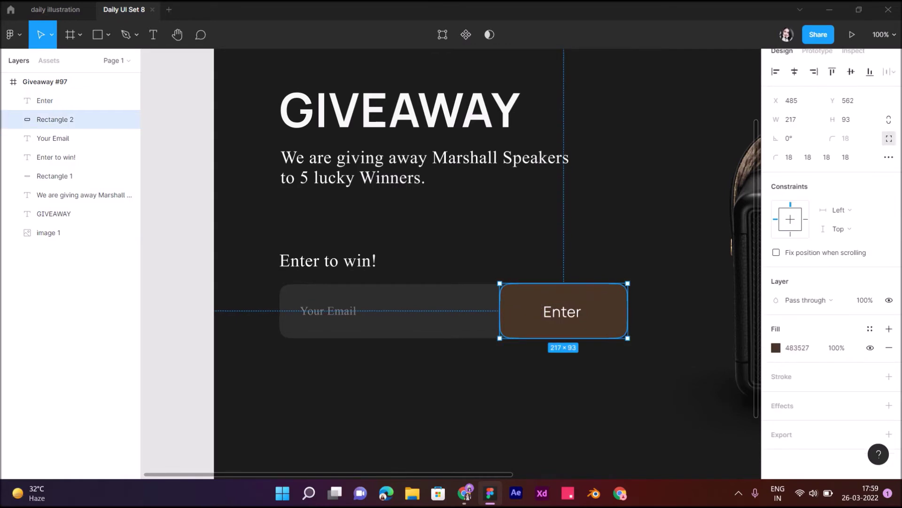
click(45, 100)
drag(562, 311, 568, 312)
click(54, 176)
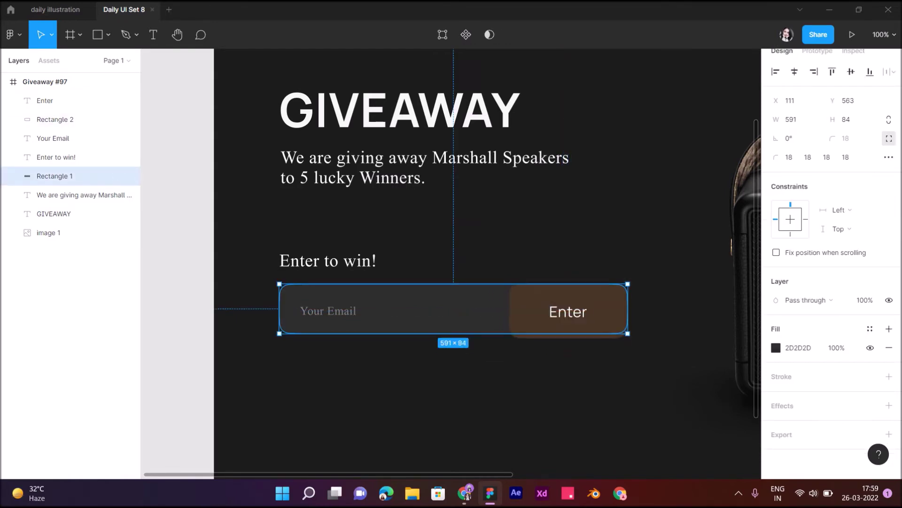
click(55, 119)
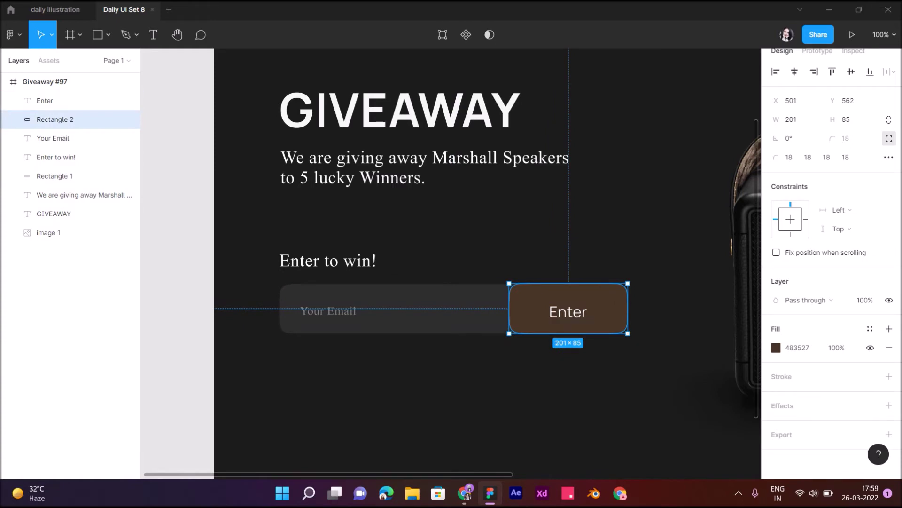
click(45, 100)
click(799, 272)
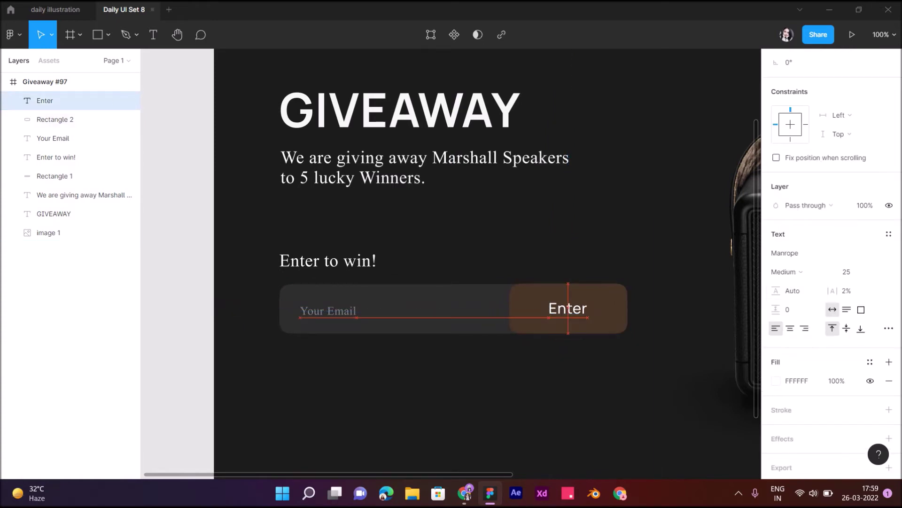
key(Escape)
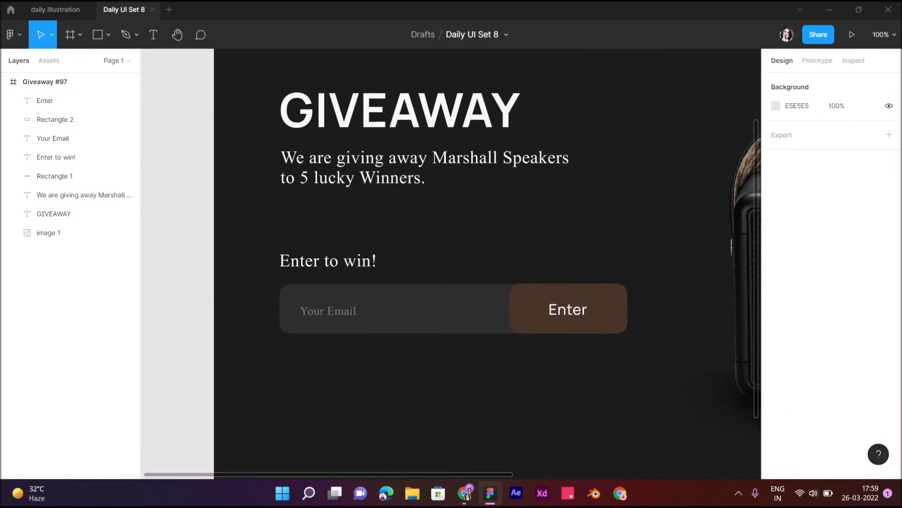
Delete the 'Enter to win!' heading above the email bar.
scroll(489, 395, down, 10)
scroll(489, 395, down, 2)
scroll(489, 359, up, 5)
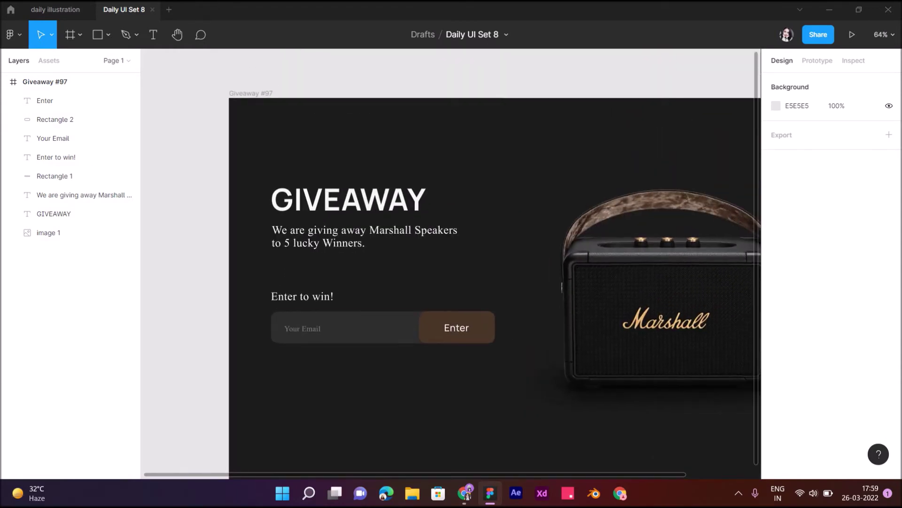
click(56, 157)
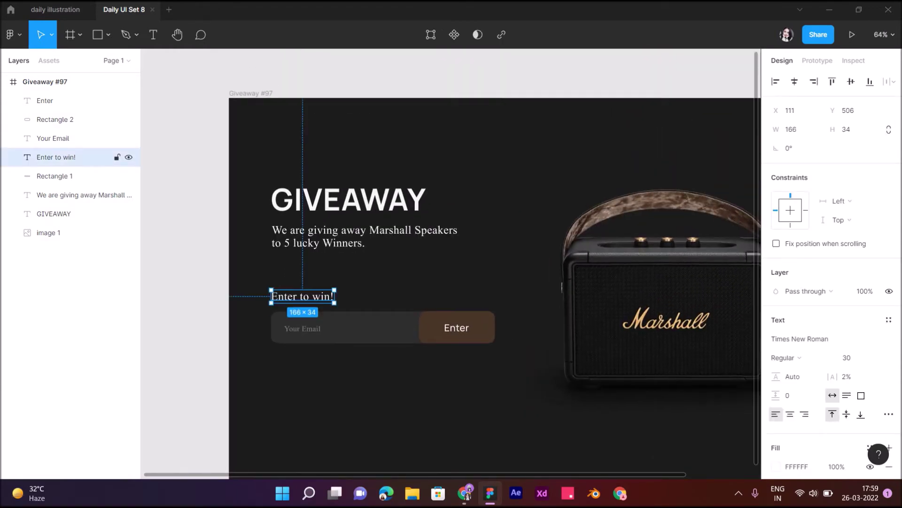
key(Delete)
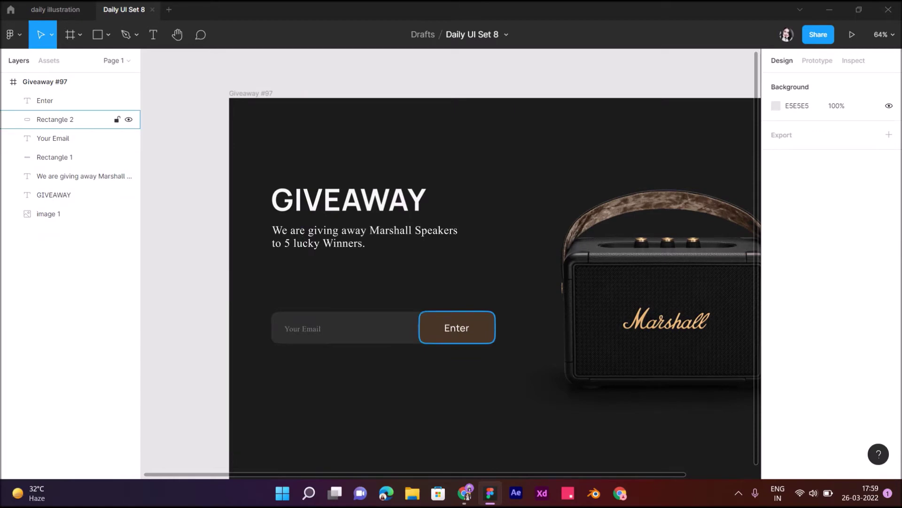
Shift the button's 'Enter to win' label left to fit inside the button.
click(55, 119)
click(44, 101)
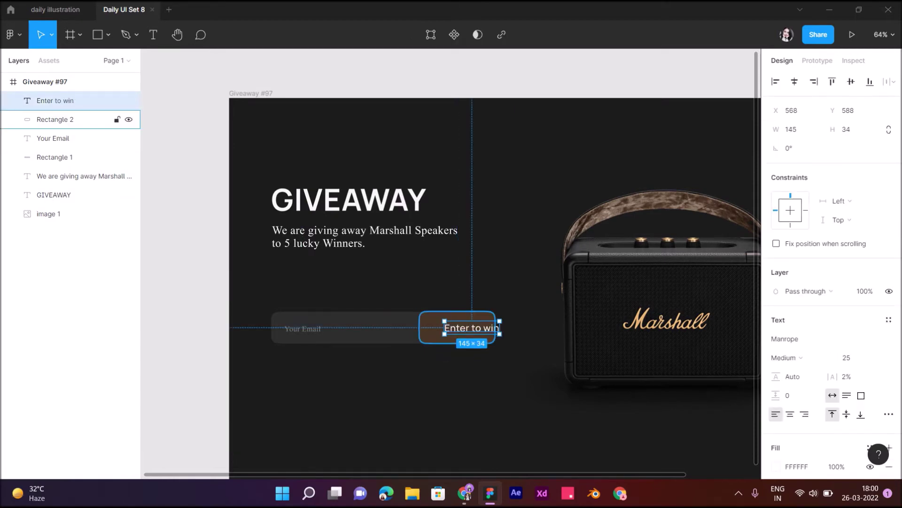
click(55, 119)
click(55, 101)
drag(472, 327, 459, 327)
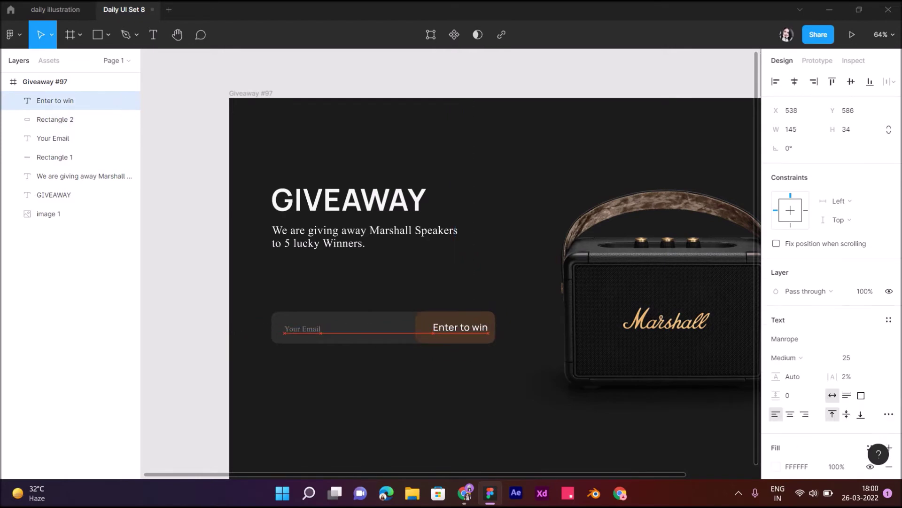
Move the email bar and button up together and recentre the Enter to win label.
key(Escape)
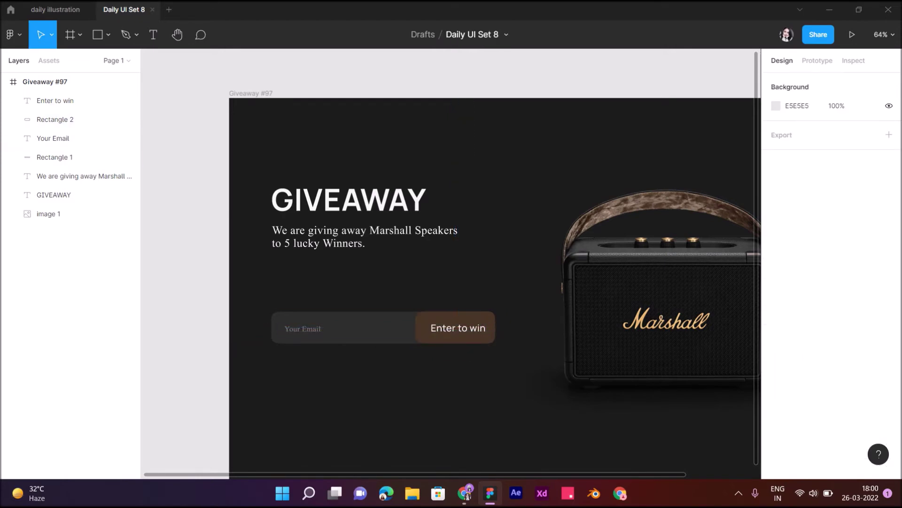
drag(230, 361, 505, 241)
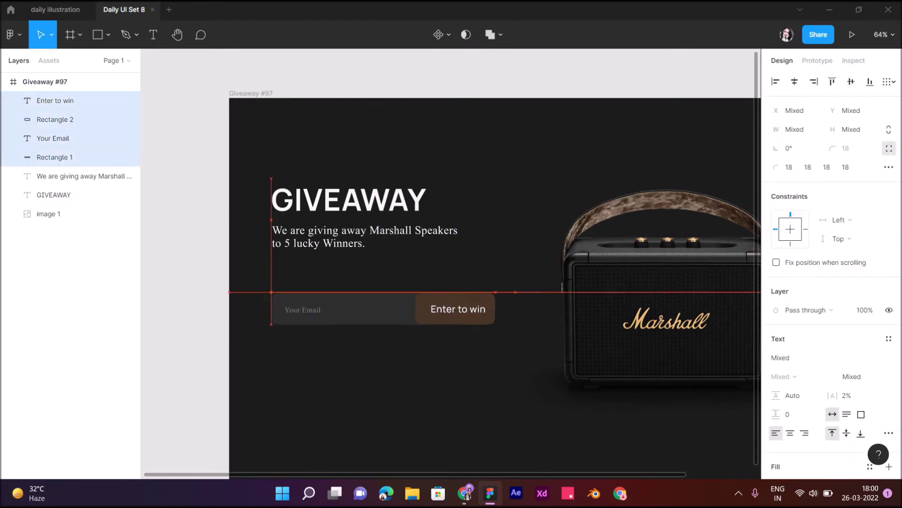
drag(486, 333, 486, 303)
click(484, 301)
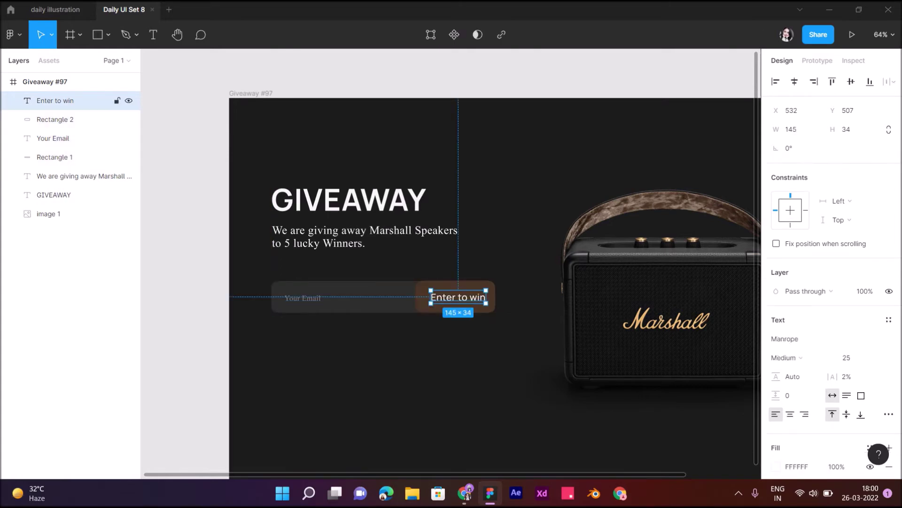
drag(458, 297, 455, 297)
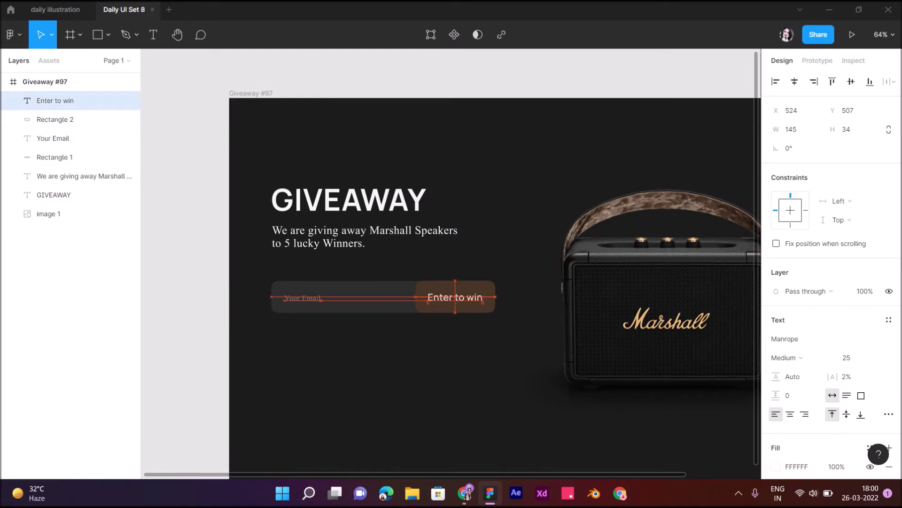
key(Escape)
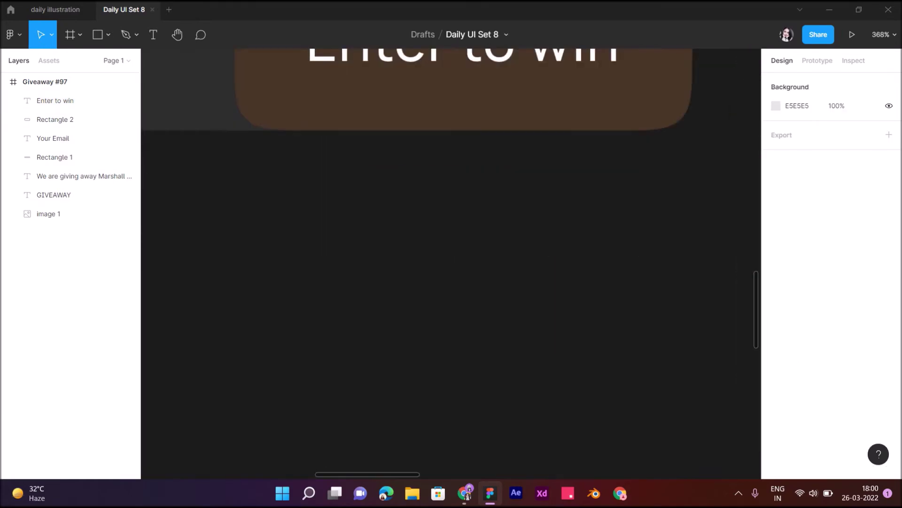
Enlarge the Your Email placeholder to size 25 and centre it in the bar.
key(shift+1)
click(54, 138)
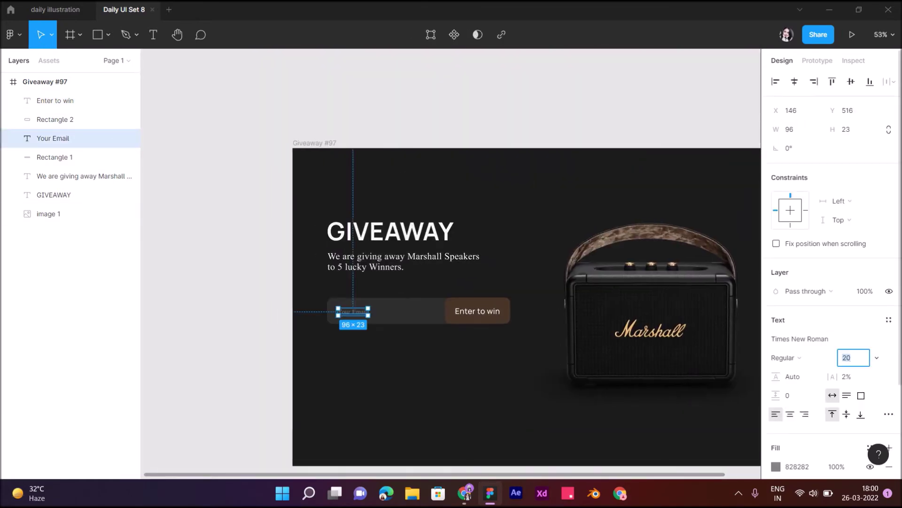
key(BackSpace)
text(5)
key(Return)
key(shift+0)
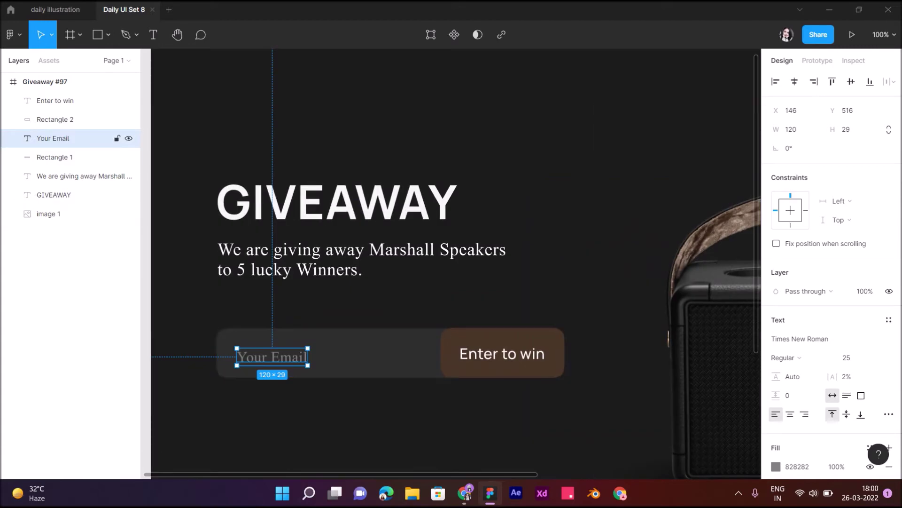
drag(273, 357, 274, 353)
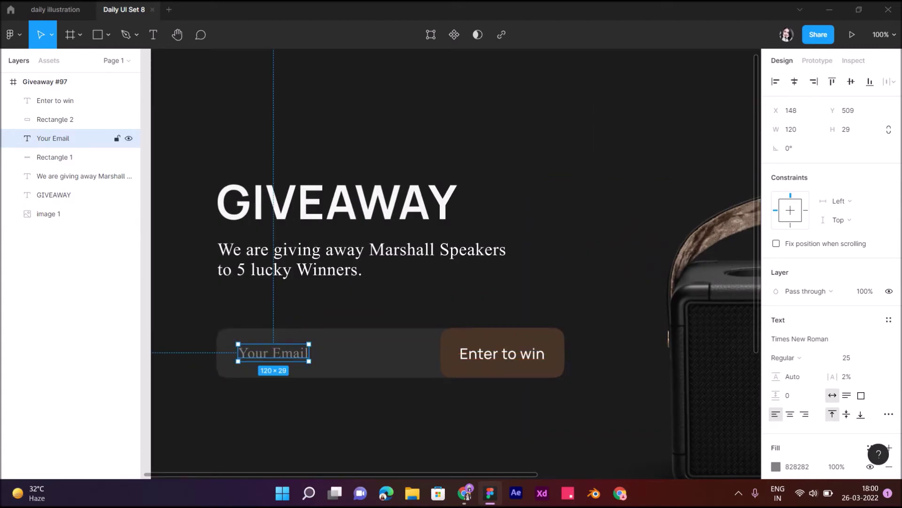
Duplicate the 'We are giving away' text below the email bar.
scroll(273, 353, down, 3)
click(329, 159)
drag(329, 160, 332, 361)
Change the duplicate's text to 'Winners will be announced on 31st March 2022!'.
key(Return)
key(BackSpace)
text(Winners will be announced on 31st Ma)
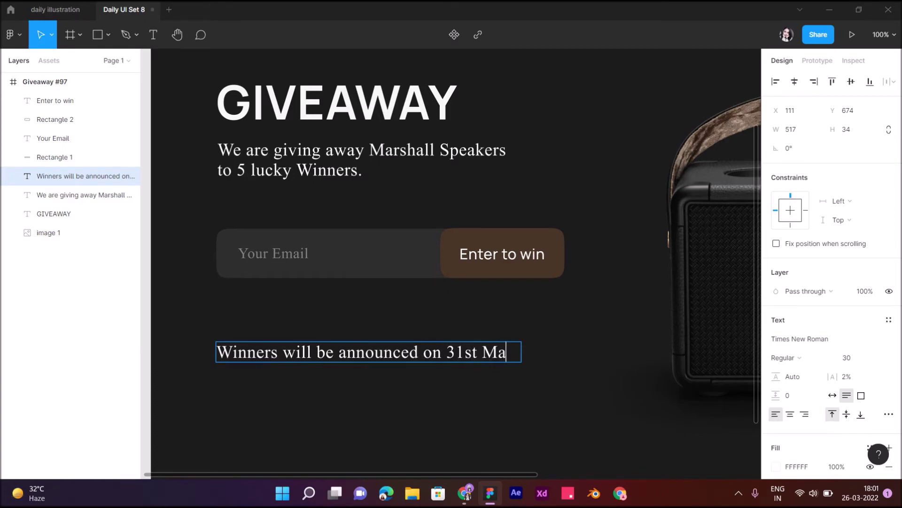
text(rch 2022)
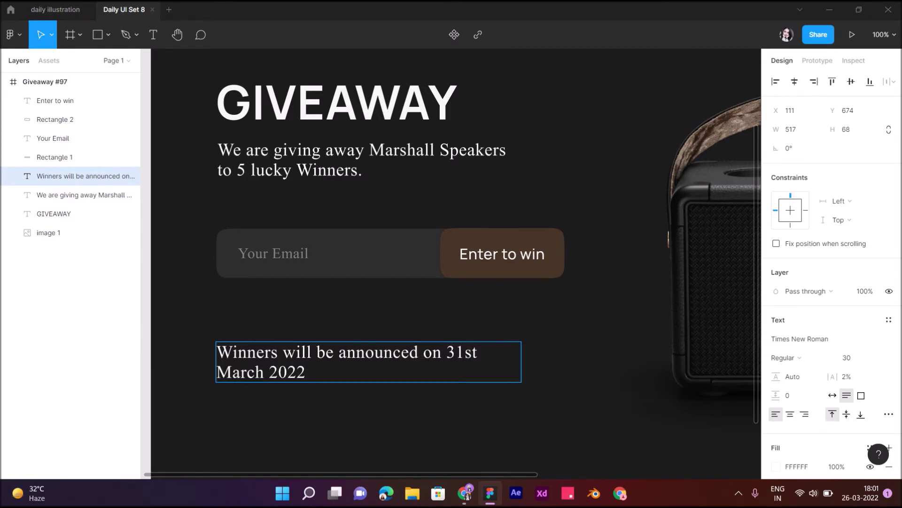
key(Escape)
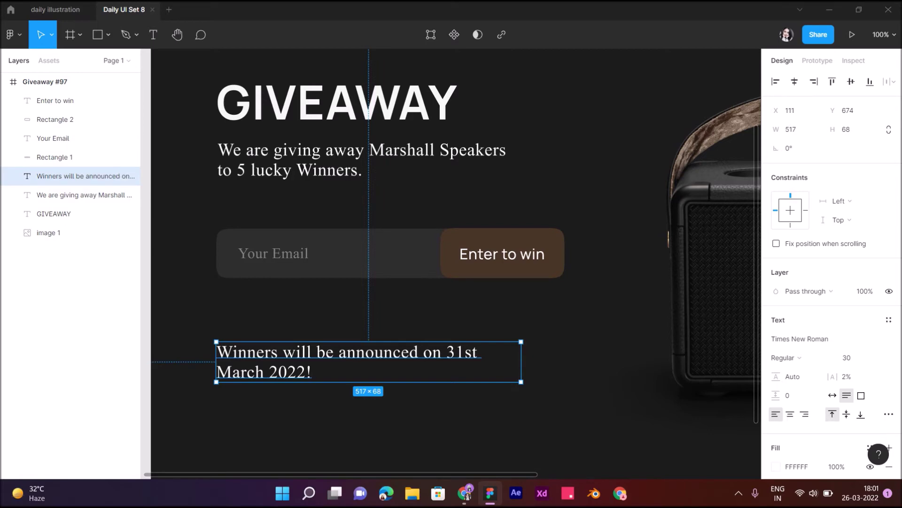
Set the announcement to size 25 on one line, fitting its box and lowering it slightly.
drag(522, 362, 581, 351)
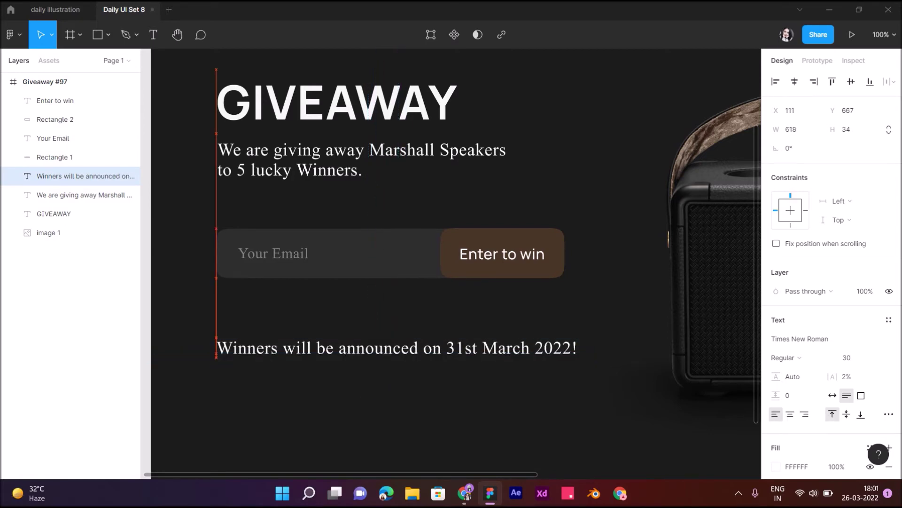
click(848, 357)
text(25)
key(Return)
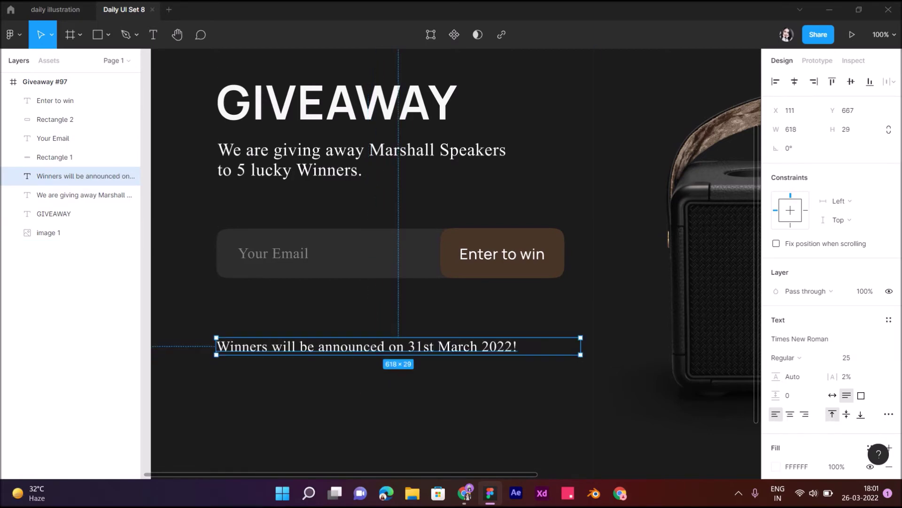
drag(581, 346, 520, 346)
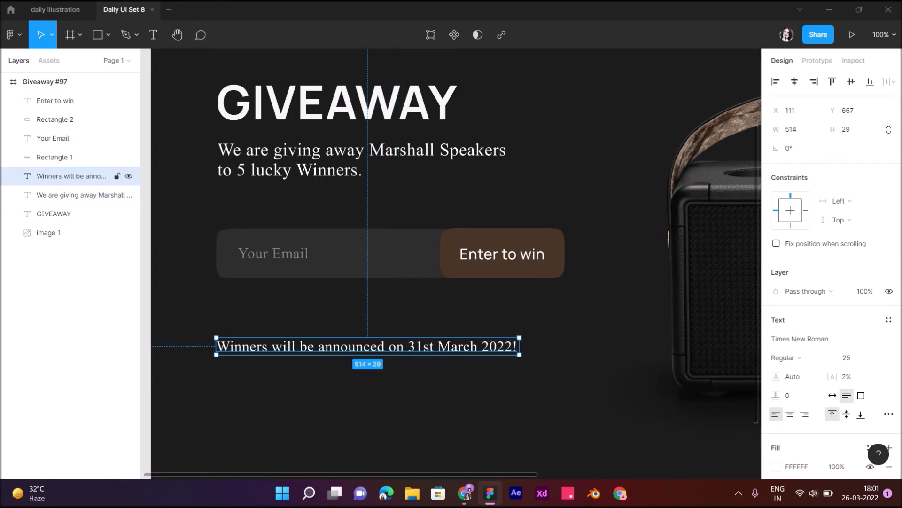
drag(368, 346, 367, 349)
Start sampling a new fill colour for the announcement from the canvas.
scroll(451, 264, right, 3)
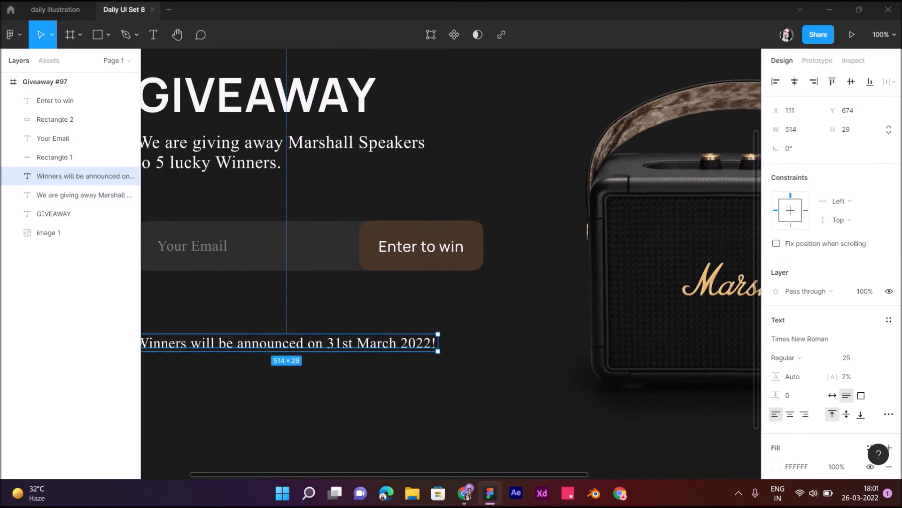
click(776, 467)
click(637, 348)
scroll(705, 106, right, 5)
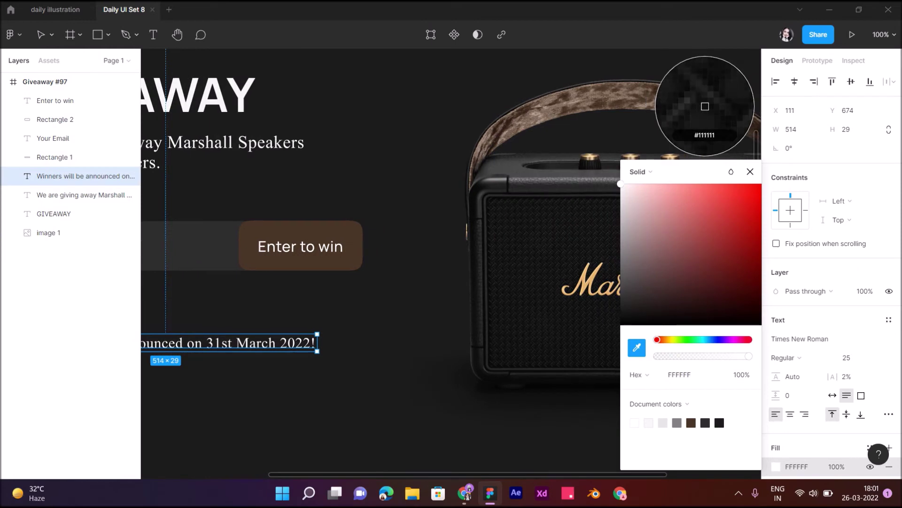
Colour the announcement gold E1B06C sampled from the Marshall logo.
click(708, 109)
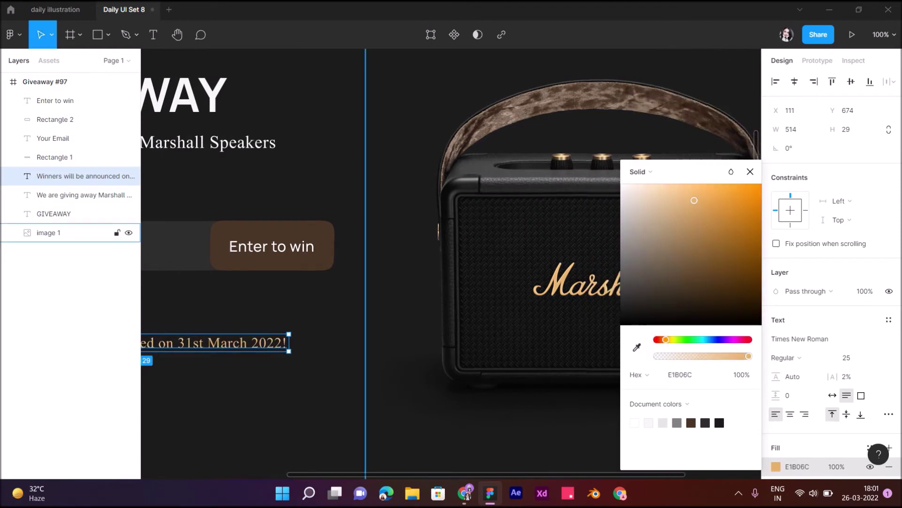
scroll(451, 264, left, 5)
key(Escape)
key(shift+1)
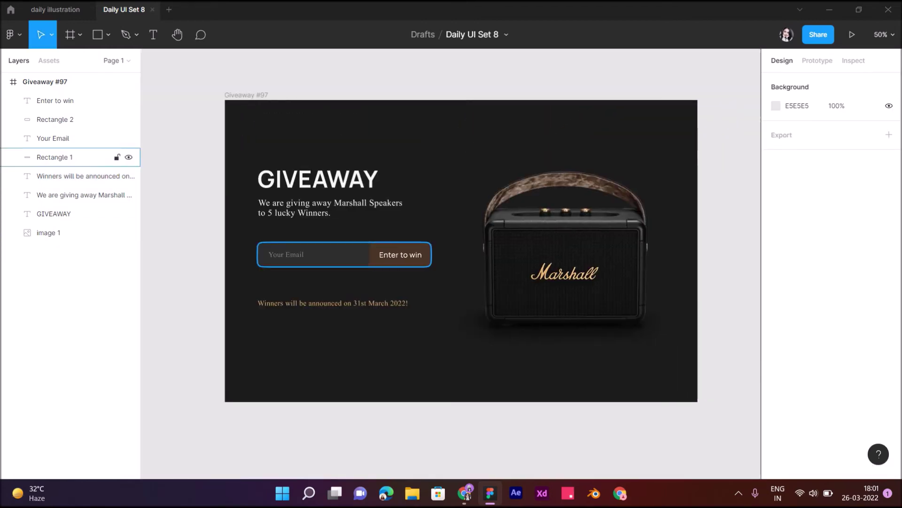
Select all of the banner's contents and move them up slightly.
click(71, 81)
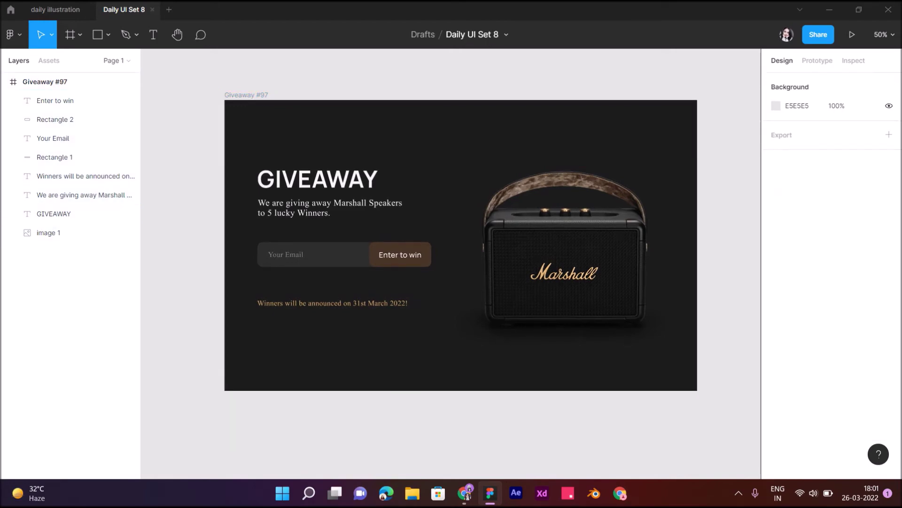
drag(244, 376, 686, 123)
drag(399, 282, 399, 277)
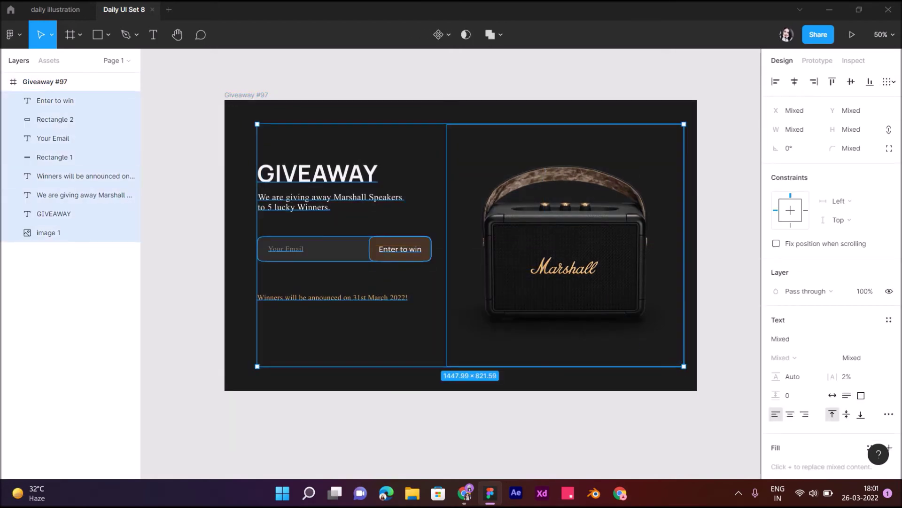
Set the announcement to size 30 and narrow its box so it wraps onto two lines.
click(334, 297)
click(846, 357)
text(30)
key(Return)
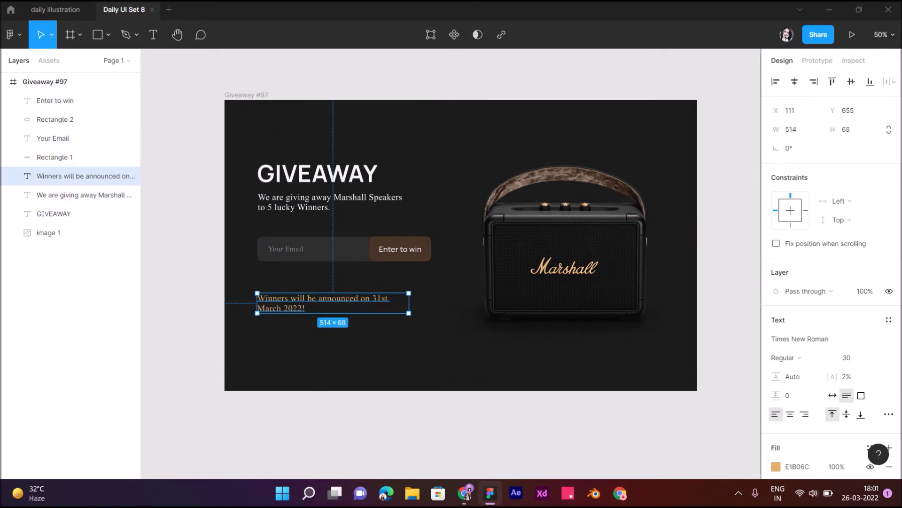
drag(409, 303, 386, 302)
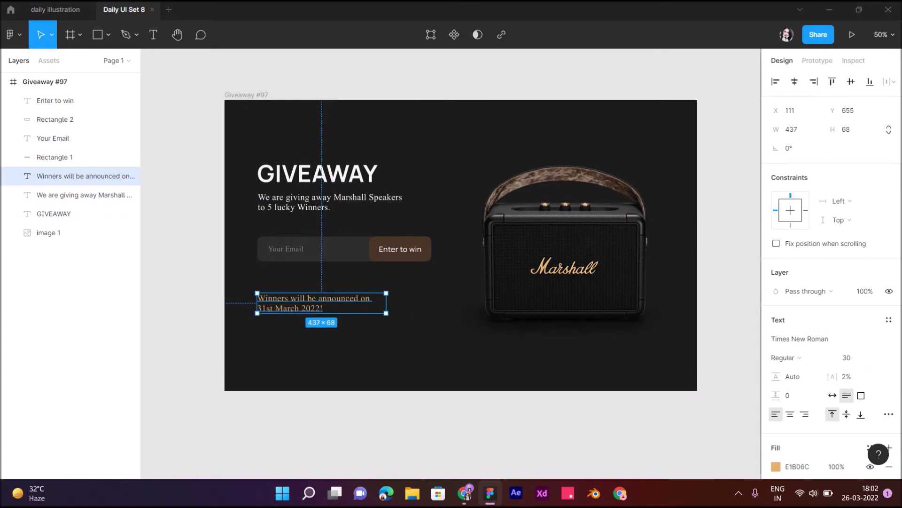
key(Escape)
click(80, 195)
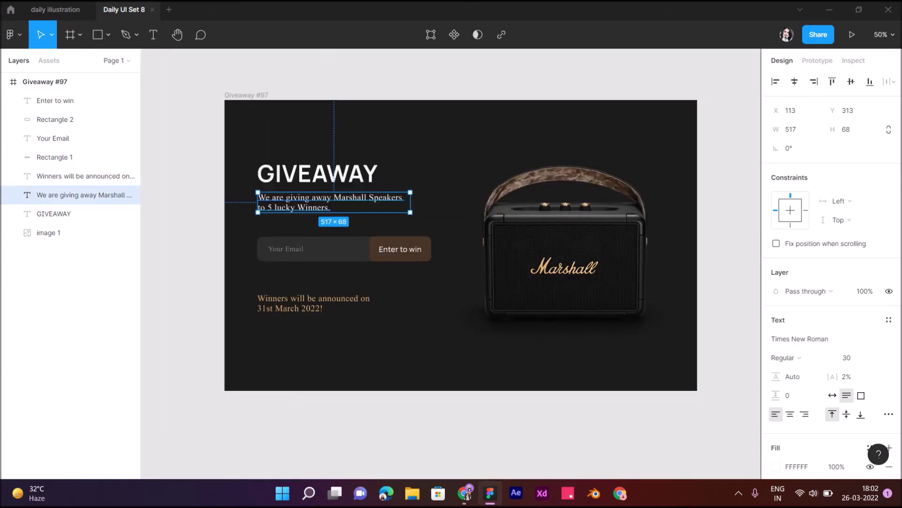
click(400, 249)
Set the Enter to win label to Times New Roman and centre it on the button.
click(799, 338)
text(Times)
key(Return)
key(shift+0)
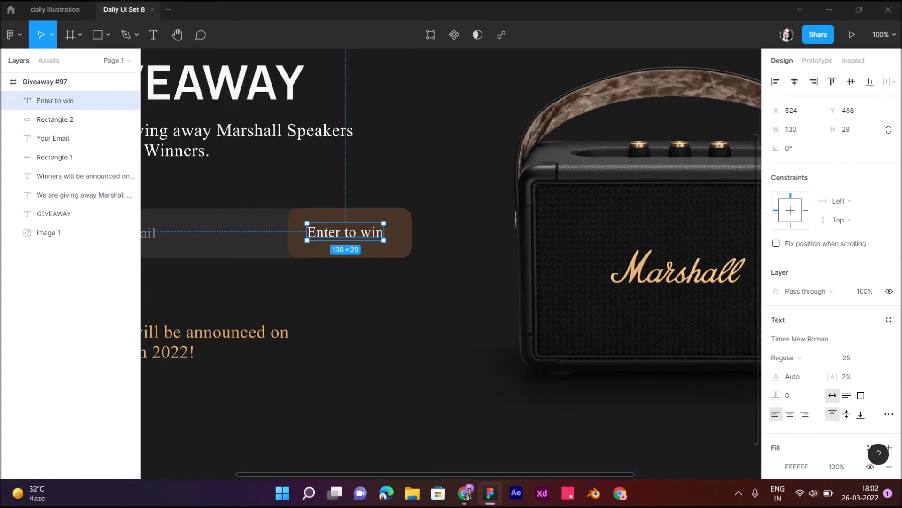
drag(345, 231, 350, 233)
key(Escape)
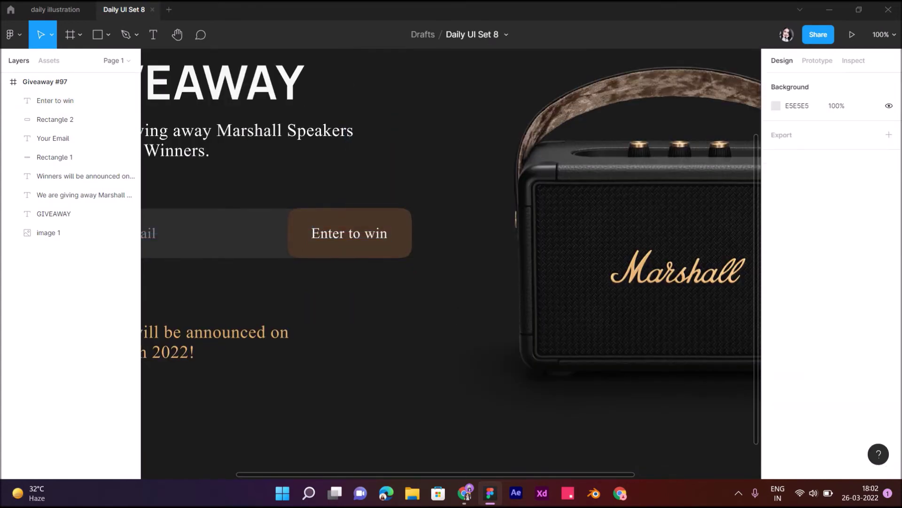
Enlarge the GIVEAWAY heading to size 100, widen its box and raise it.
key(shift+1)
scroll(442, 342, up, 3)
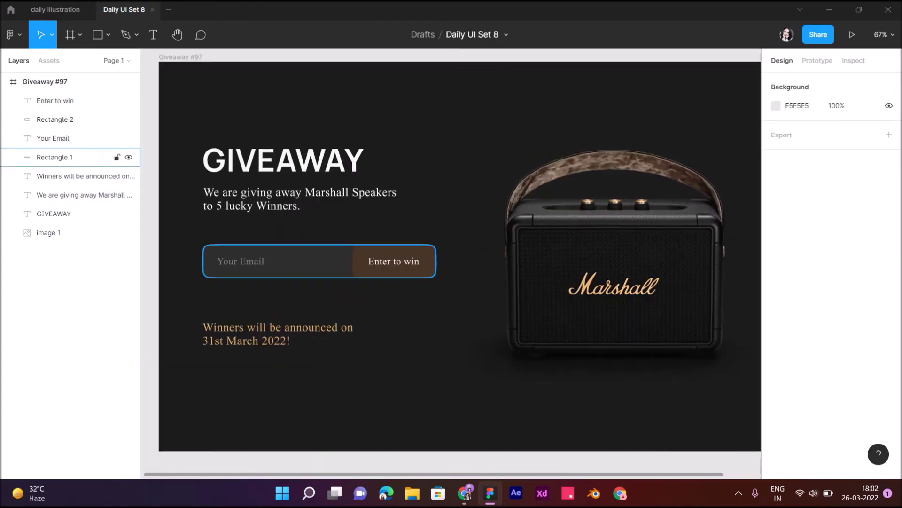
click(53, 213)
click(849, 357)
text(00)
key(Return)
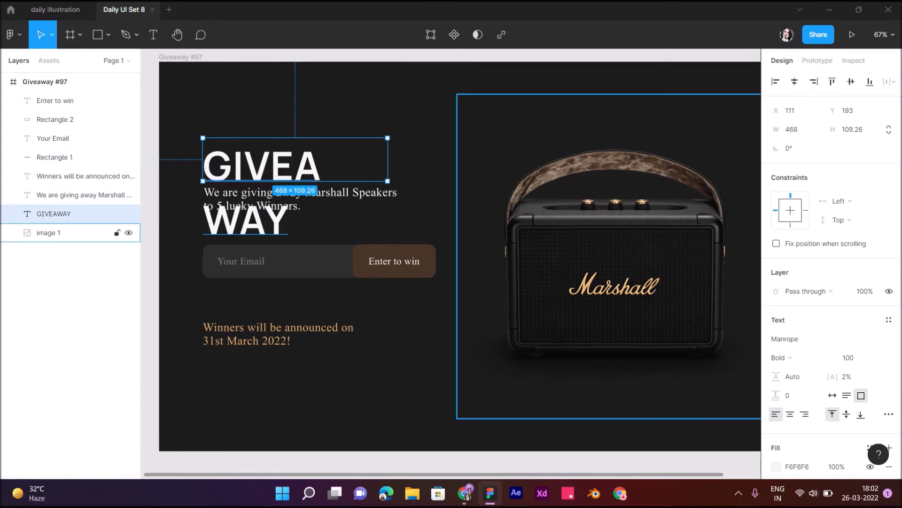
mouse_move(387, 160)
mouse_down()
mouse_move(425, 160)
mouse_move(408, 159)
mouse_up()
drag(305, 165, 306, 151)
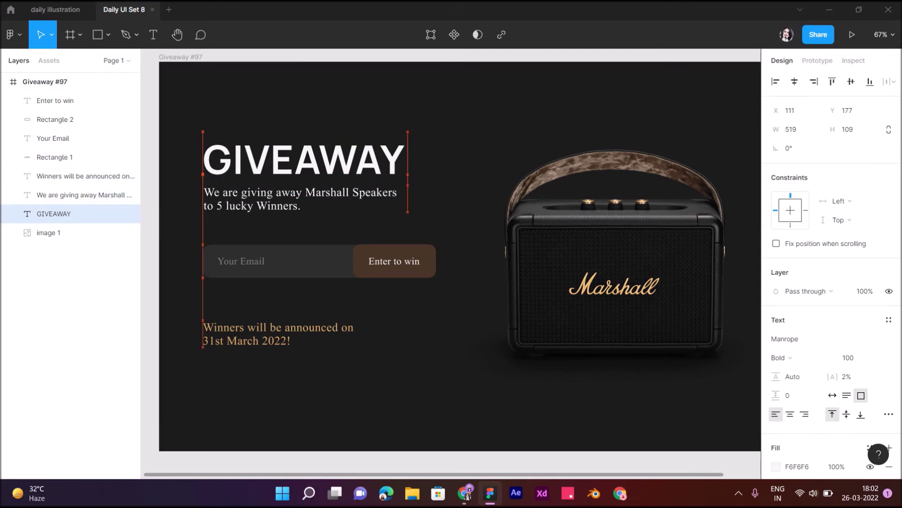
key(Escape)
scroll(451, 263, right, 1)
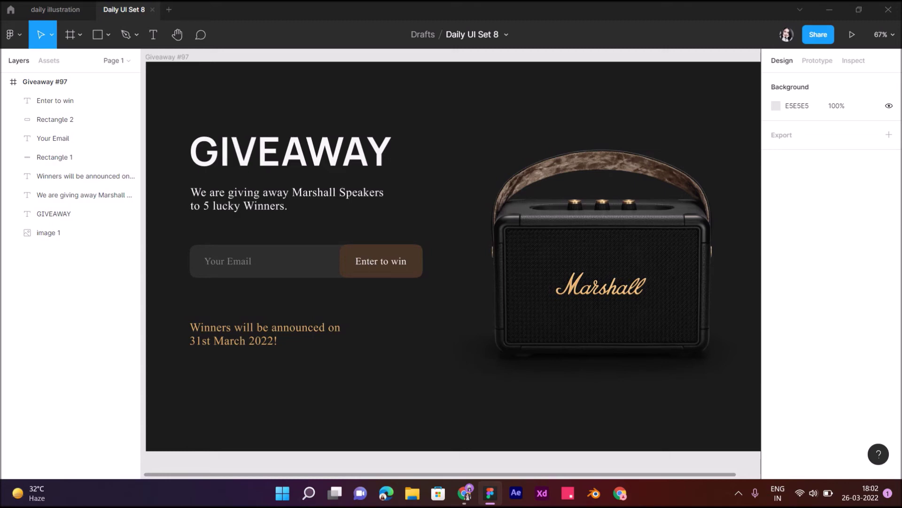
scroll(451, 256, right, 5)
click(108, 34)
Draw a large circle on the banner's left side, just beneath the GIVEAWAY text.
click(82, 105)
scroll(451, 256, left, 5)
drag(189, 117, 390, 319)
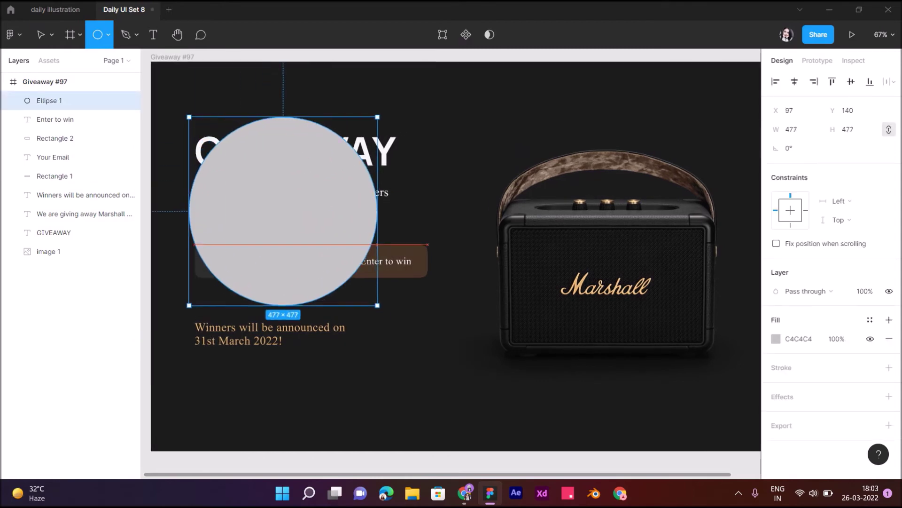
drag(71, 221, 71, 225)
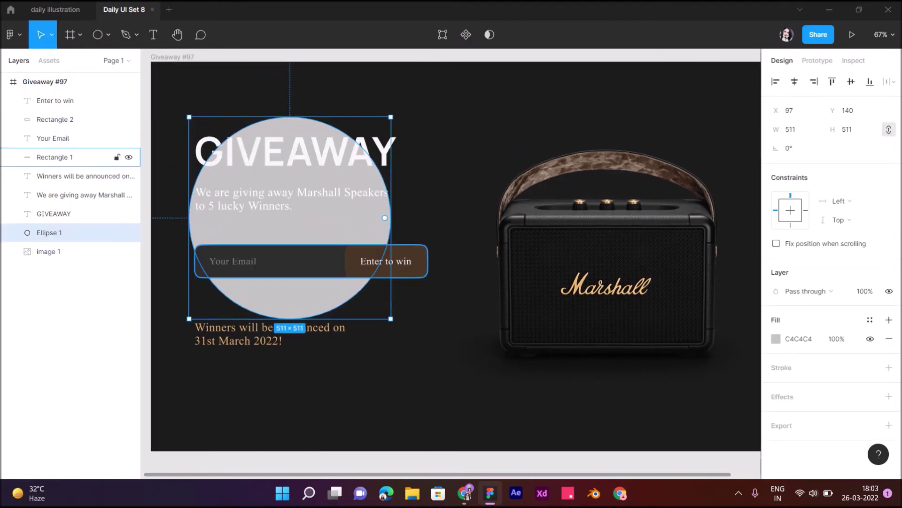
drag(290, 216, 290, 208)
Fill the circle peach FDE4C3 and add a Layer blur of 300.
click(799, 338)
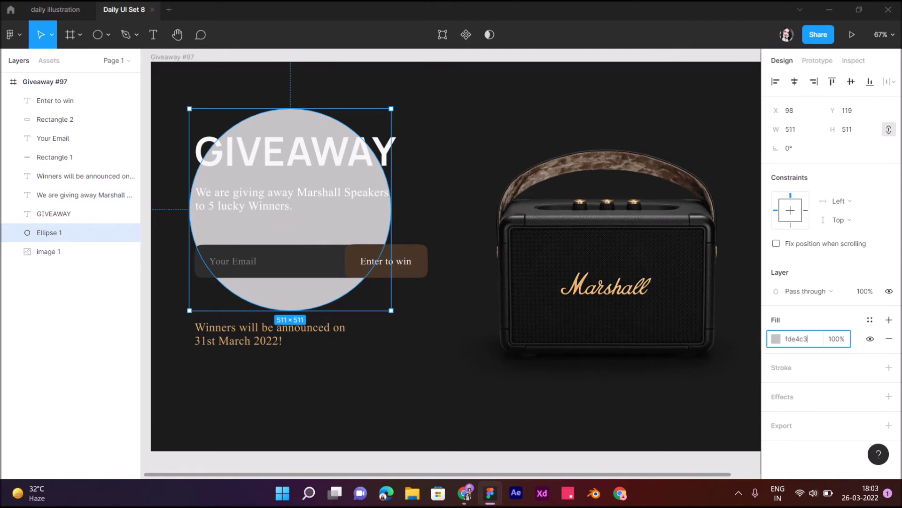
key(Return)
click(889, 397)
click(807, 415)
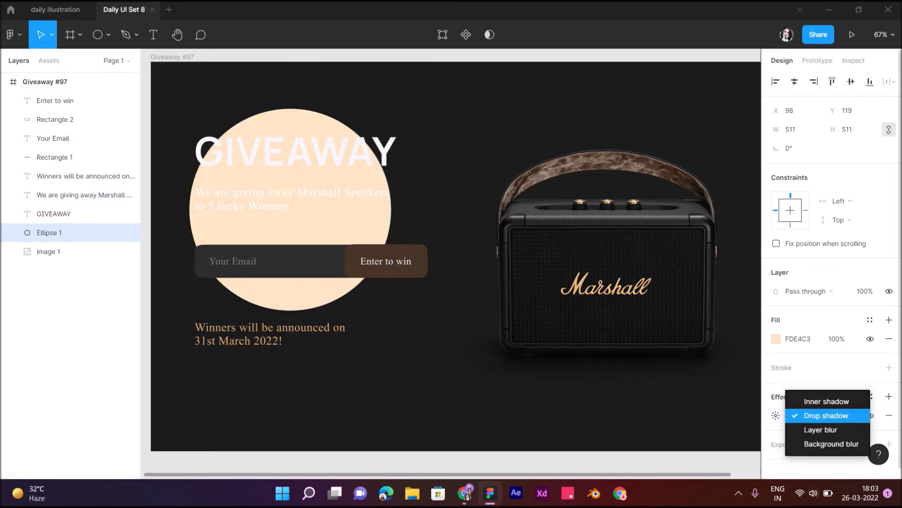
click(776, 415)
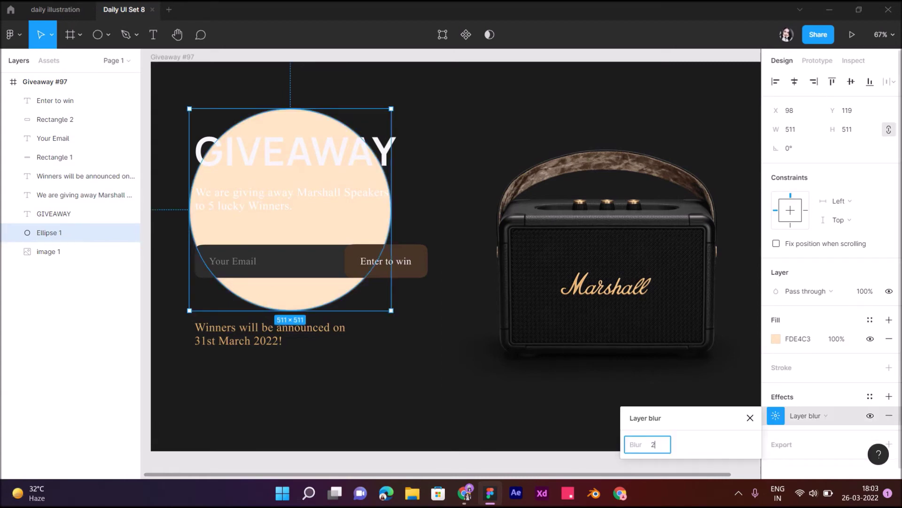
text(00)
key(Return)
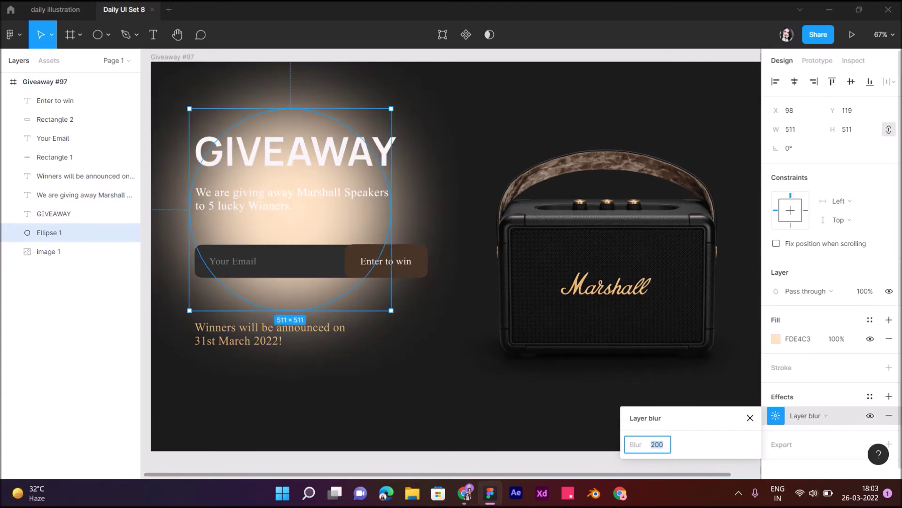
text(300)
key(Return)
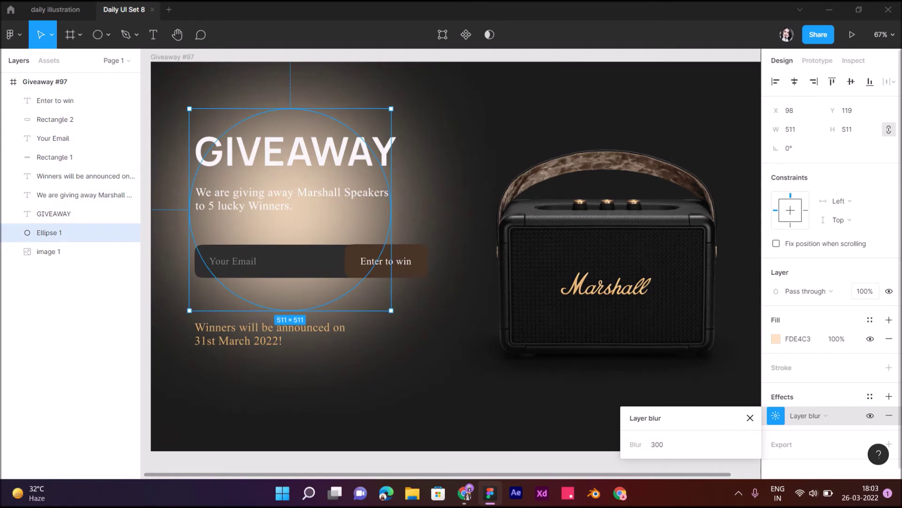
Lower the circle's opacity to 20% and scale it down to 450×450.
text(50)
key(Return)
key(5)
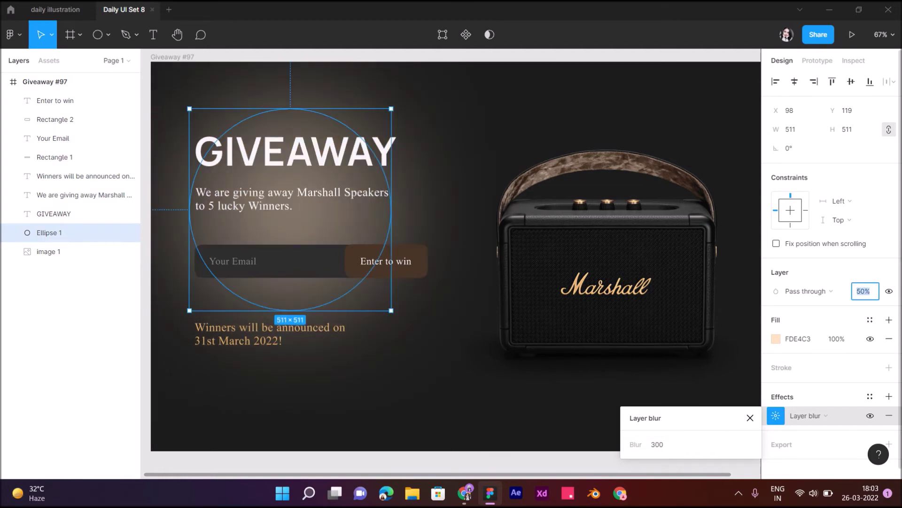
text(2)
key(Return)
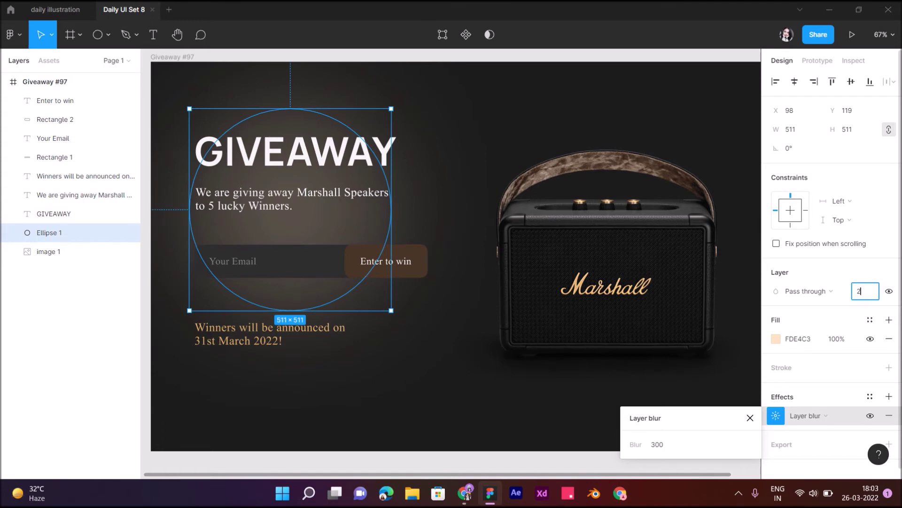
text(0)
key(Return)
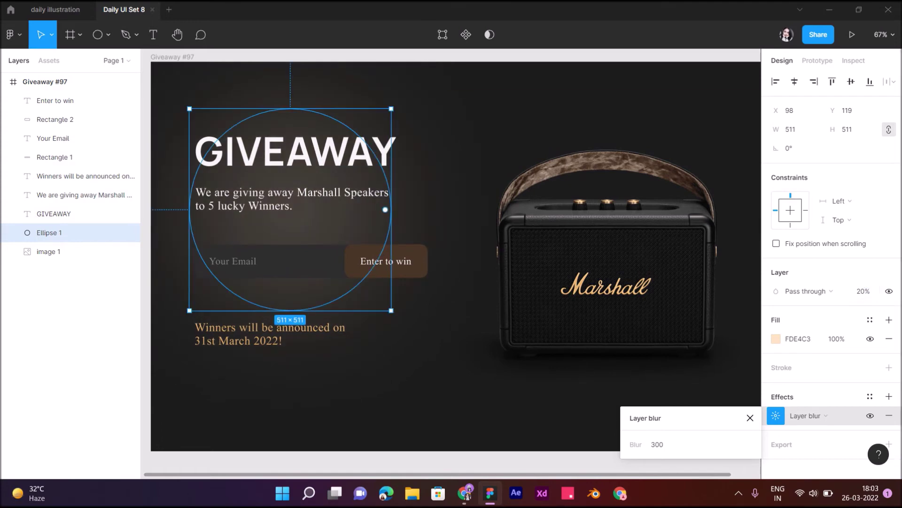
key(k)
drag(391, 310, 367, 286)
Resize the heading glow to 512×512 and position it behind the heading.
drag(278, 197, 284, 167)
click(301, 265)
click(776, 357)
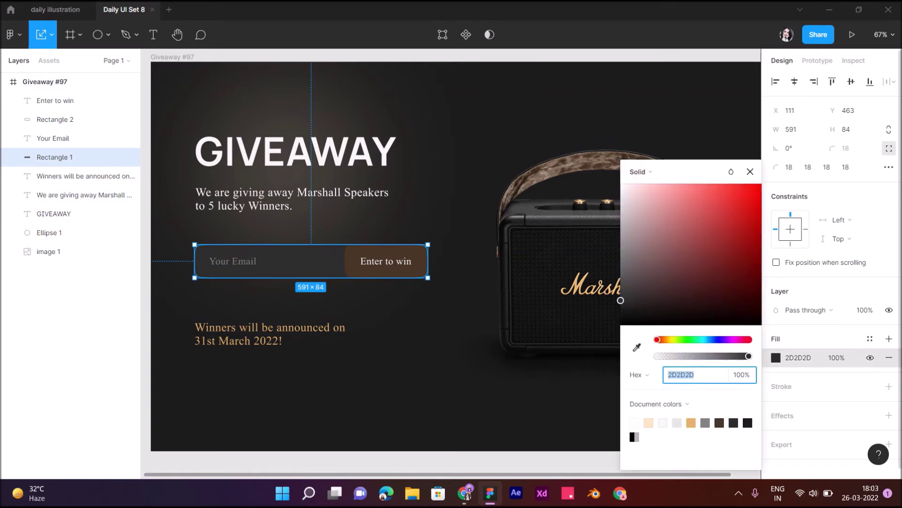
click(49, 232)
drag(285, 171, 284, 186)
key(ctrl+z)
key(ctrl+shift+z)
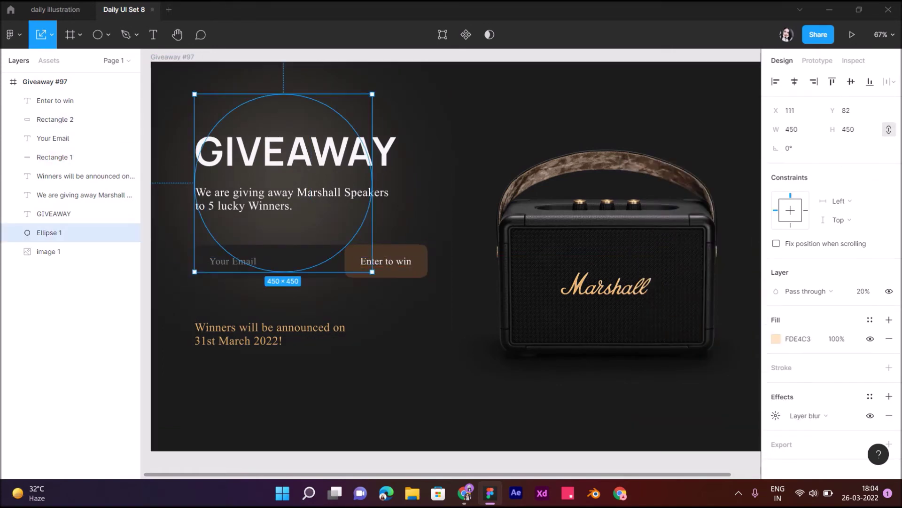
drag(284, 272, 283, 296)
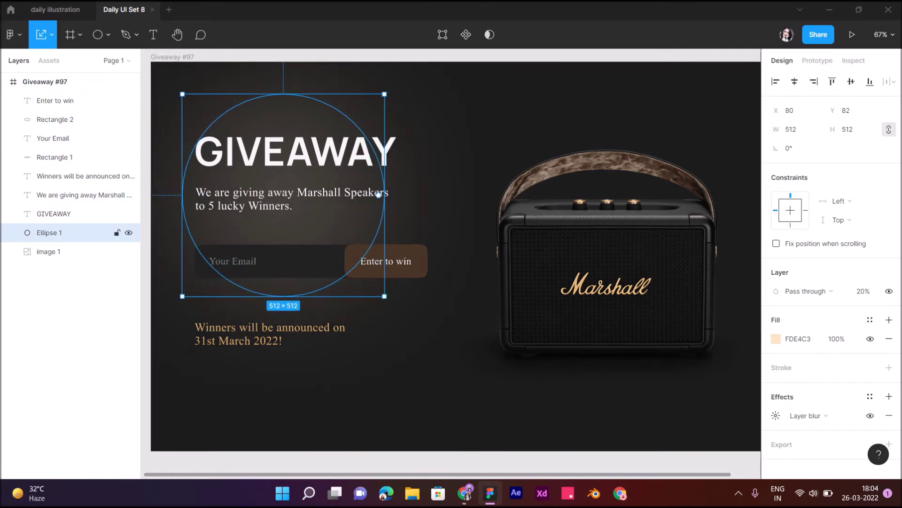
drag(283, 195, 285, 195)
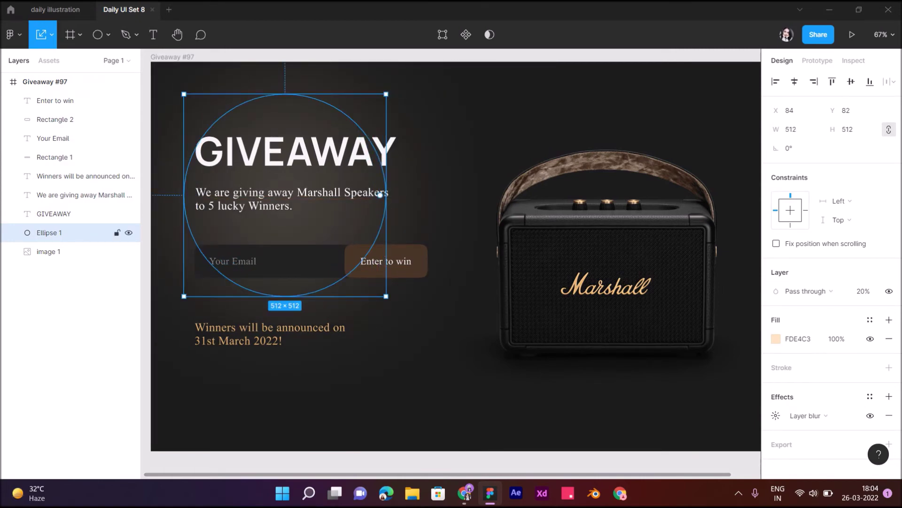
Try a smaller 225×225 duplicate of the glow near the GIVEAWAY heading, then delete it.
click(54, 214)
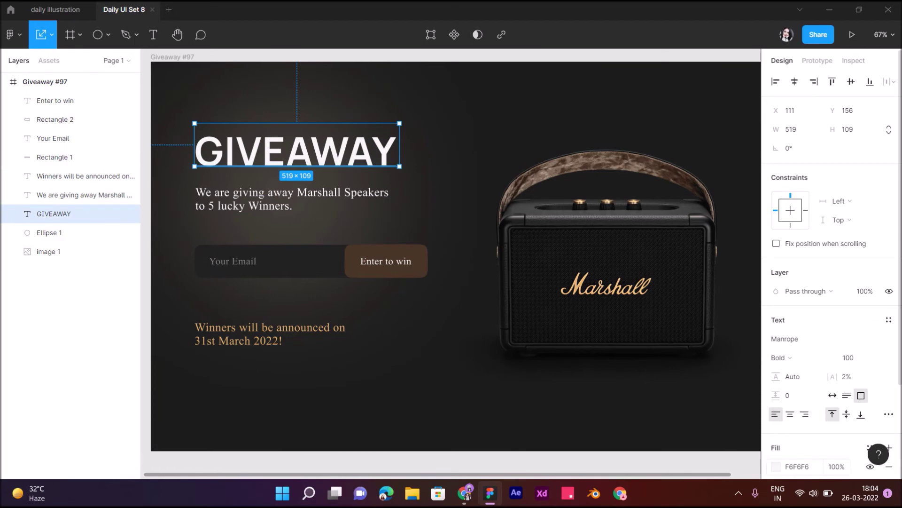
click(291, 225)
key(ctrl+d)
drag(291, 226, 303, 210)
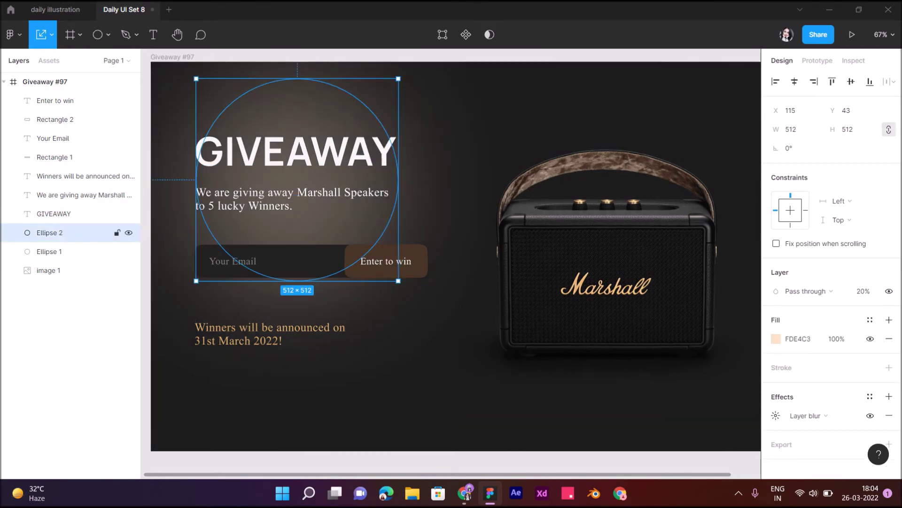
drag(50, 232, 50, 209)
drag(398, 281, 285, 168)
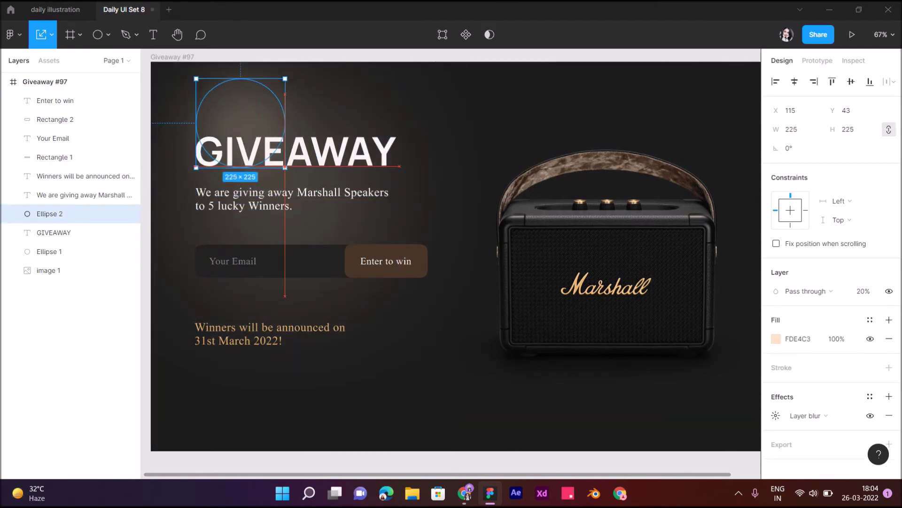
drag(240, 122, 383, 155)
key(Delete)
Place a copy of the glow beneath the speaker image and enlarge it to about 599×599.
click(49, 232)
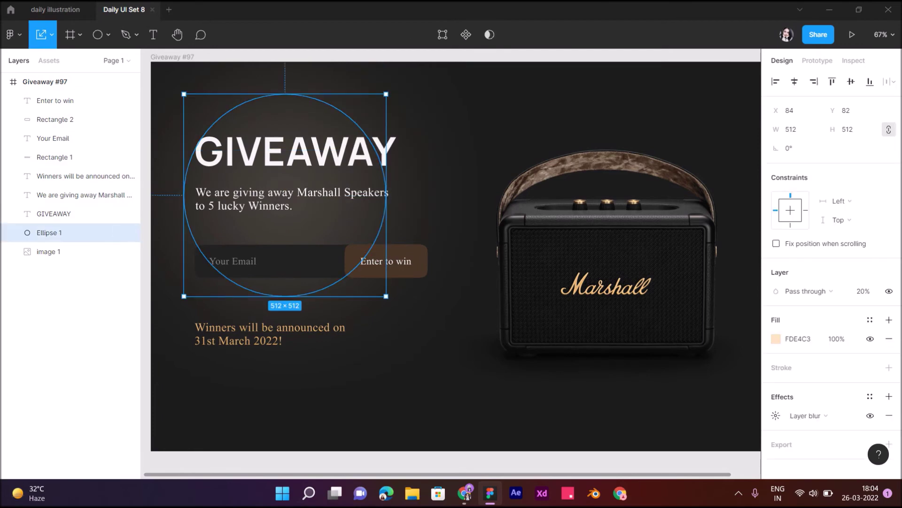
drag(380, 195, 700, 229)
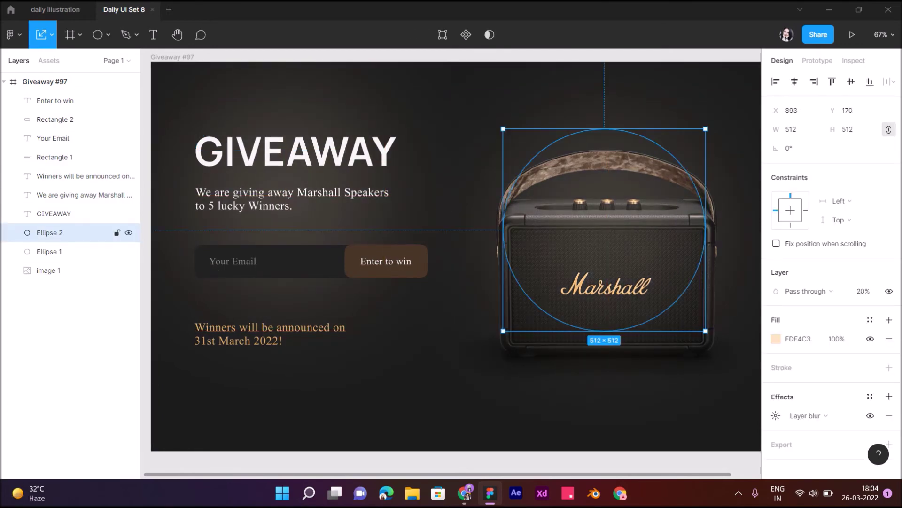
drag(50, 232, 50, 280)
drag(705, 331, 722, 365)
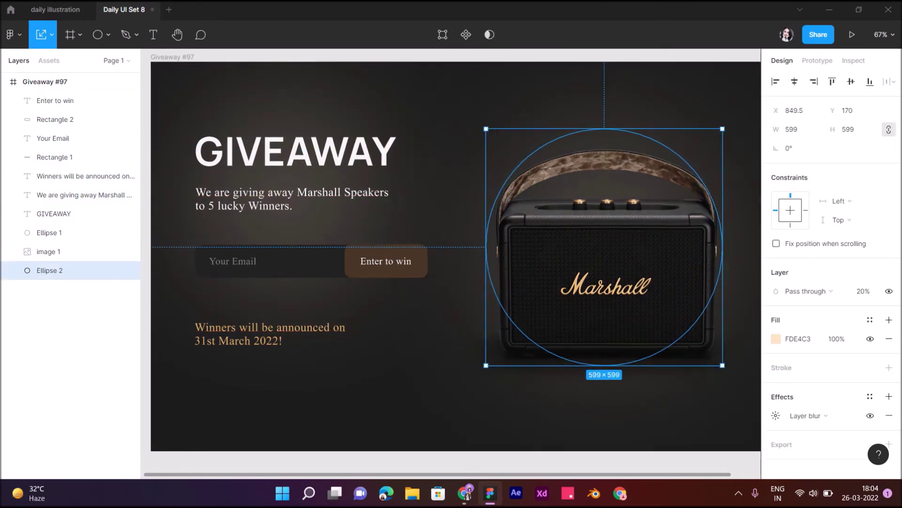
drag(723, 364, 712, 368)
key(Escape)
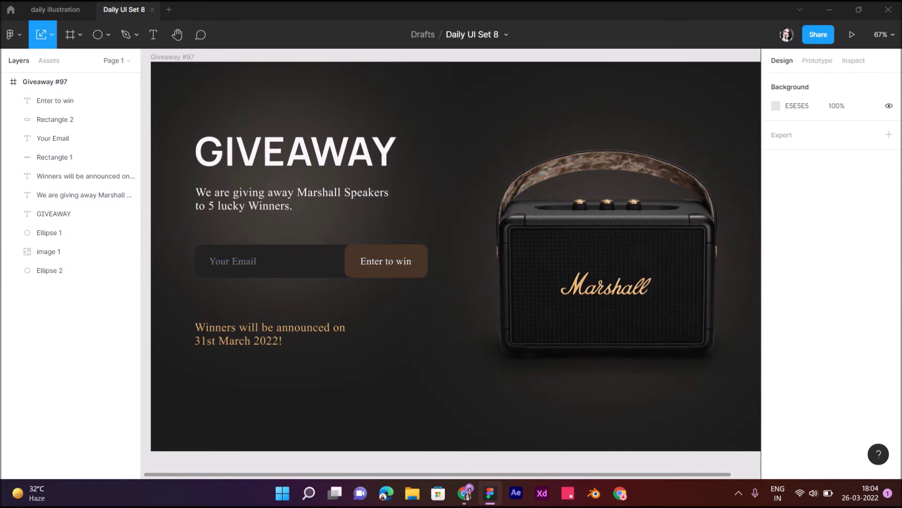
Set the heading glow to 15% opacity and enlarge it to 561×561.
click(49, 233)
text(15)
key(Return)
drag(285, 297, 284, 316)
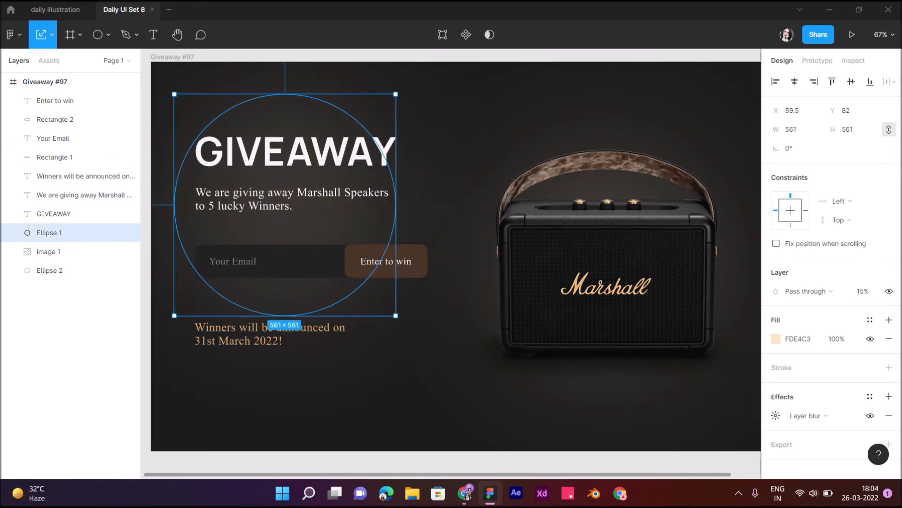
key(Escape)
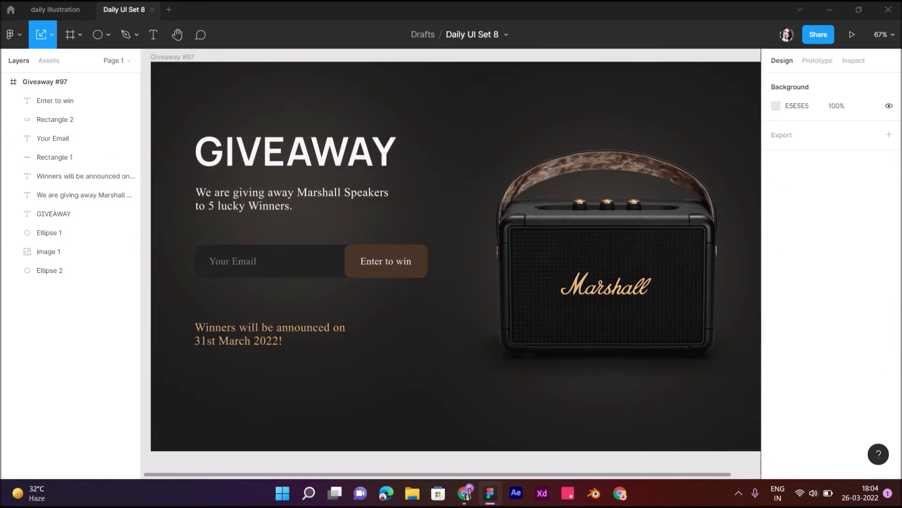
click(55, 120)
Make the Enter to win button near-black, sampling the colour from the canvas.
click(776, 357)
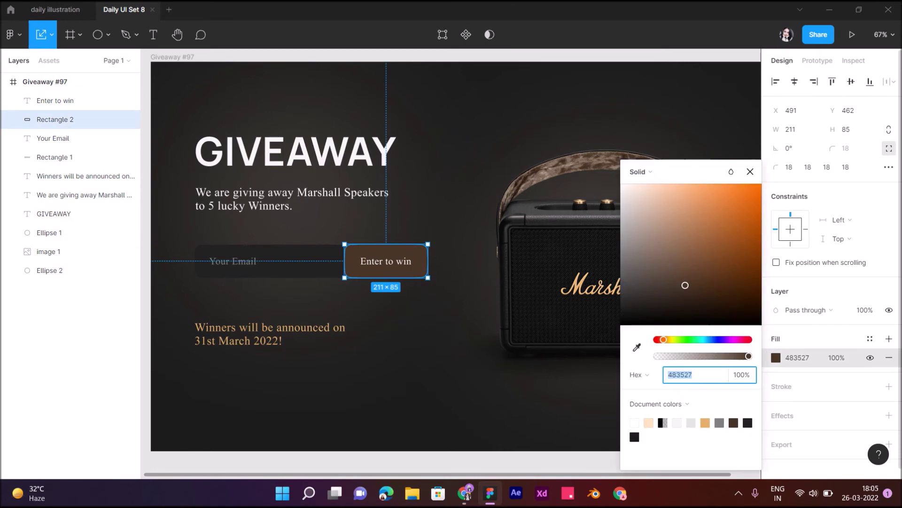
text(ffffff)
key(Return)
key(ctrl+z)
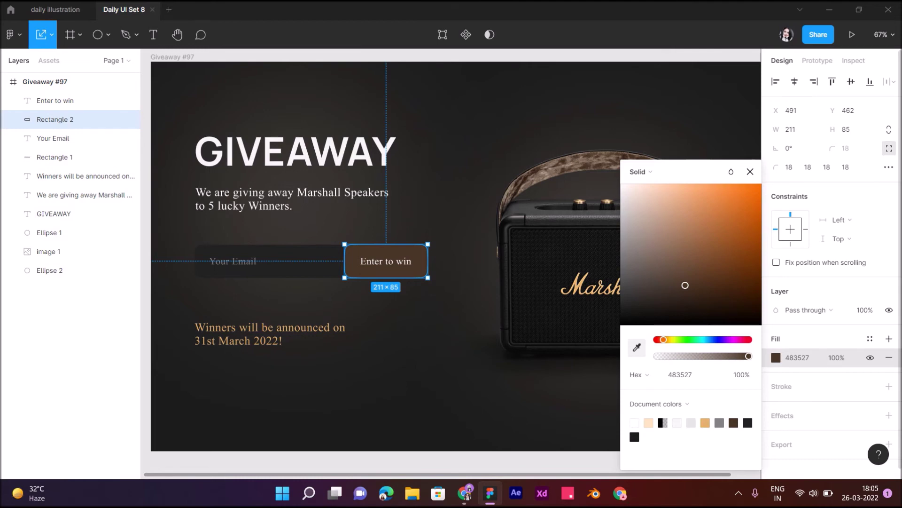
click(680, 374)
text(302a18)
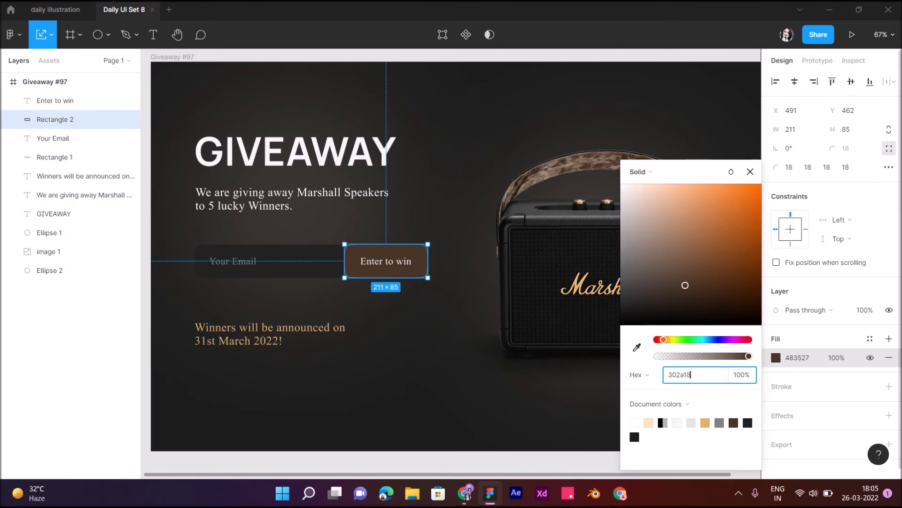
key(Return)
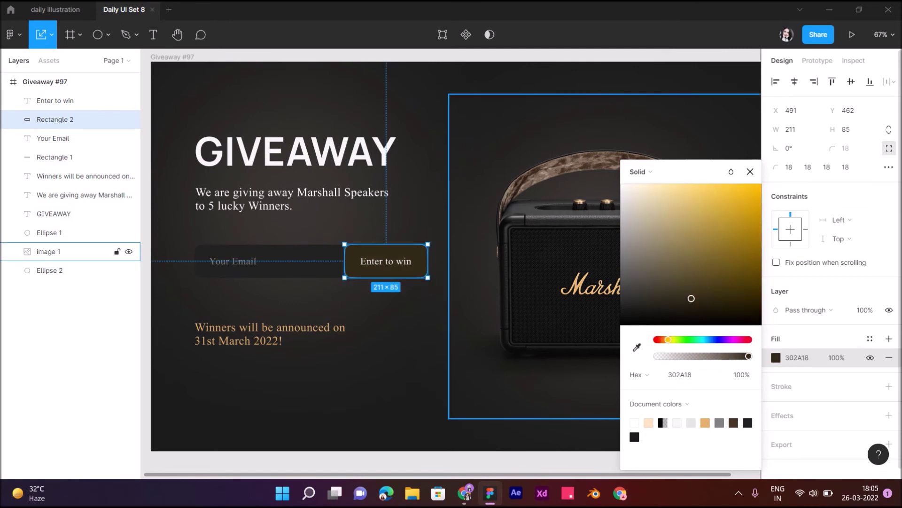
mouse_move(692, 298)
mouse_down()
mouse_move(658, 304)
mouse_move(744, 313)
mouse_up()
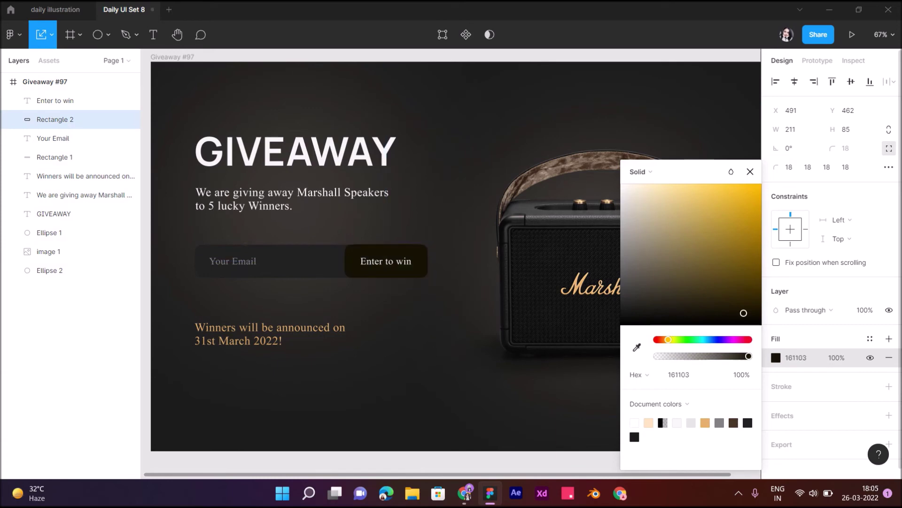
key(i)
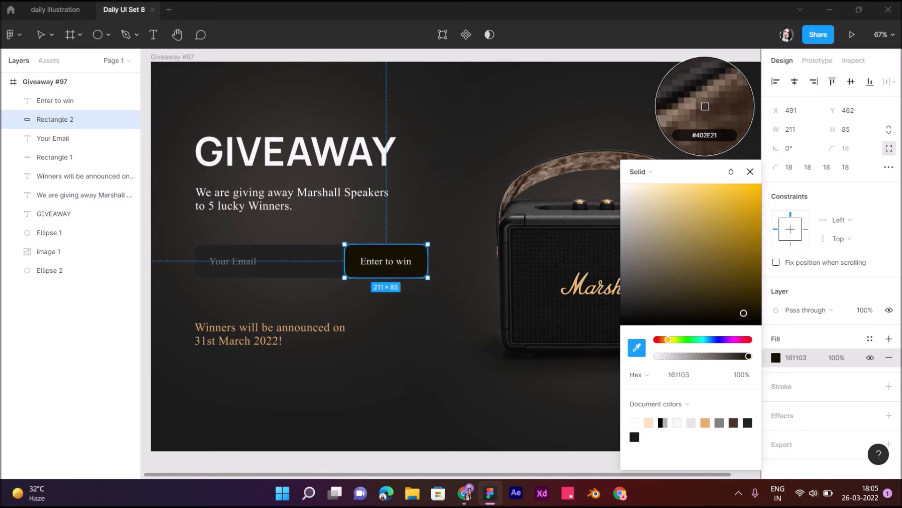
click(705, 106)
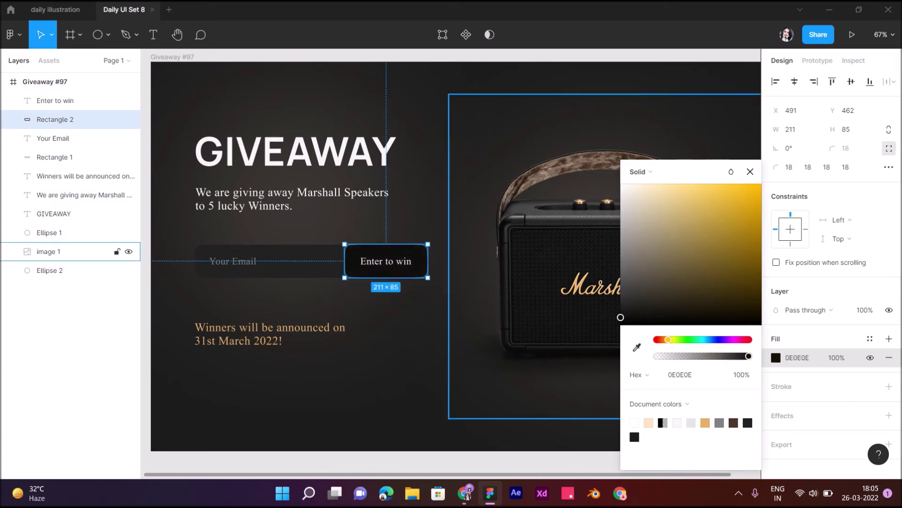
key(Escape)
key(Escape)
Darken the email bar fill to 1A1A1A.
click(54, 157)
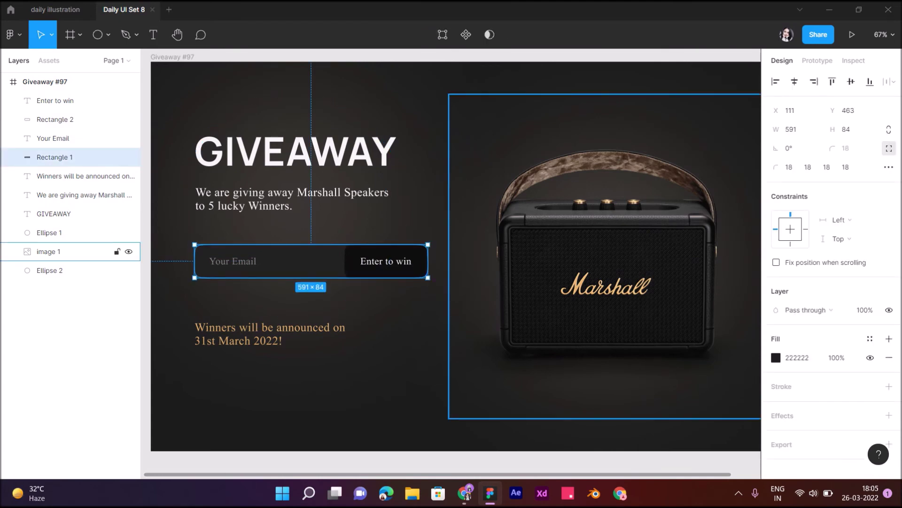
click(776, 357)
text(161616)
key(Return)
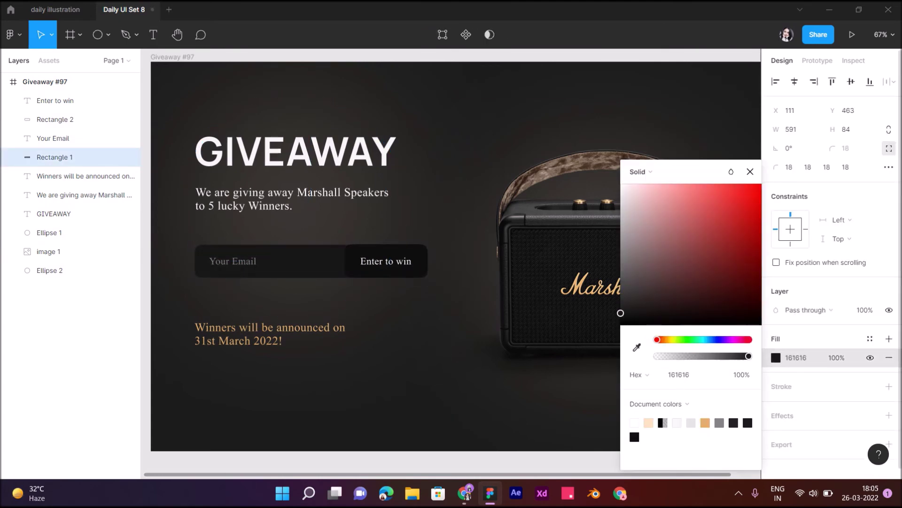
text(1A1A1A)
key(Return)
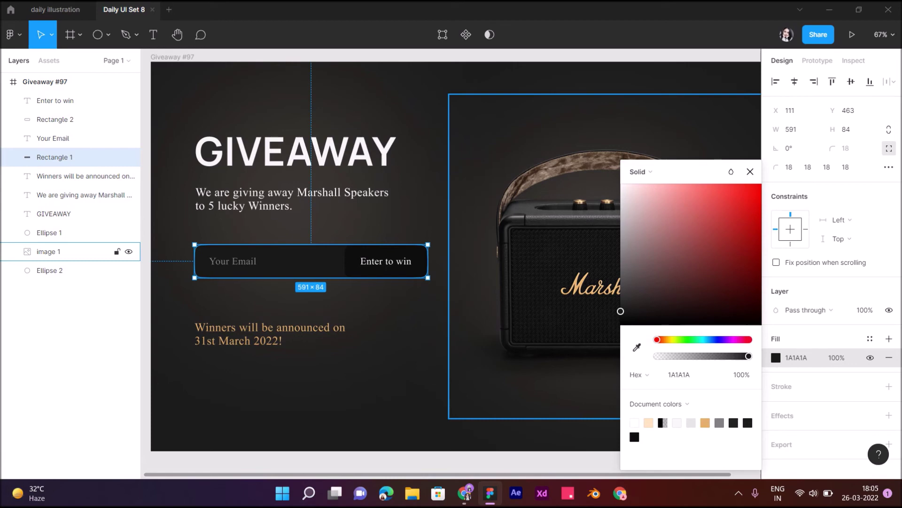
Change the Your Email placeholder text to a lighter grey, 8A8A8A.
click(53, 138)
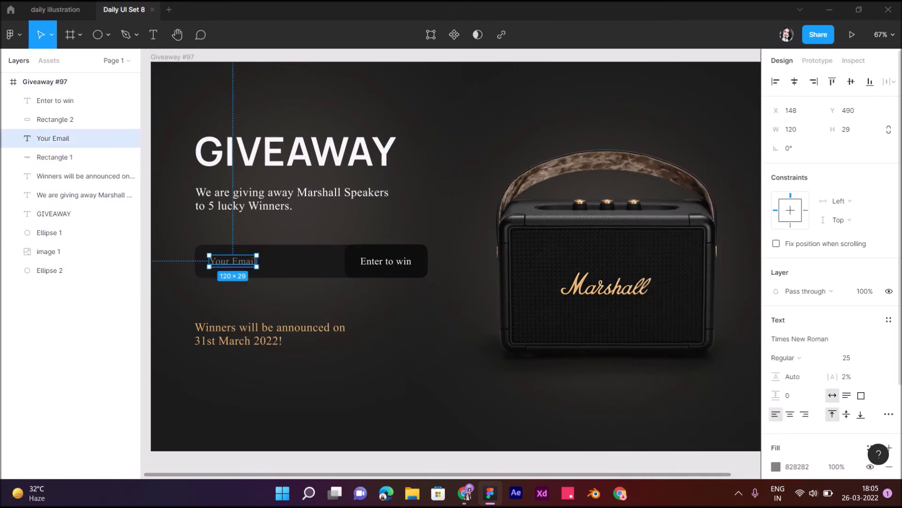
click(776, 467)
text(8A8A8A)
key(Return)
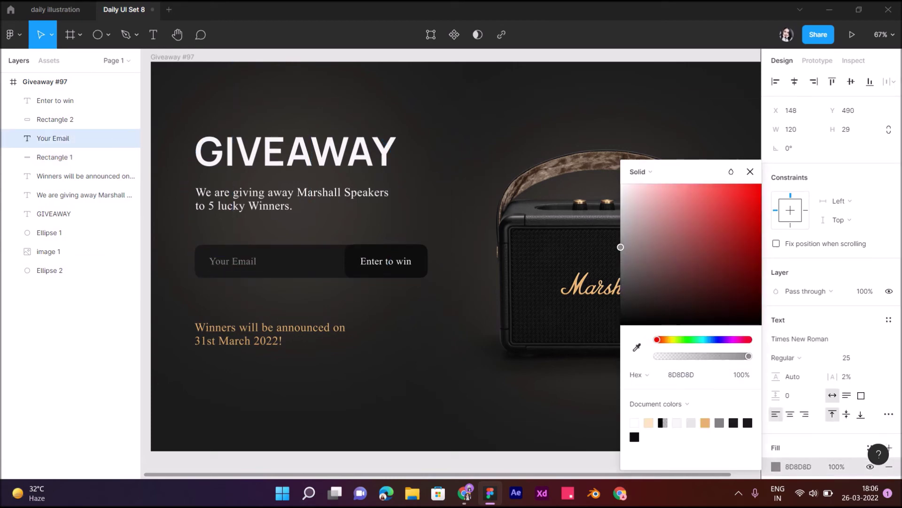
click(270, 329)
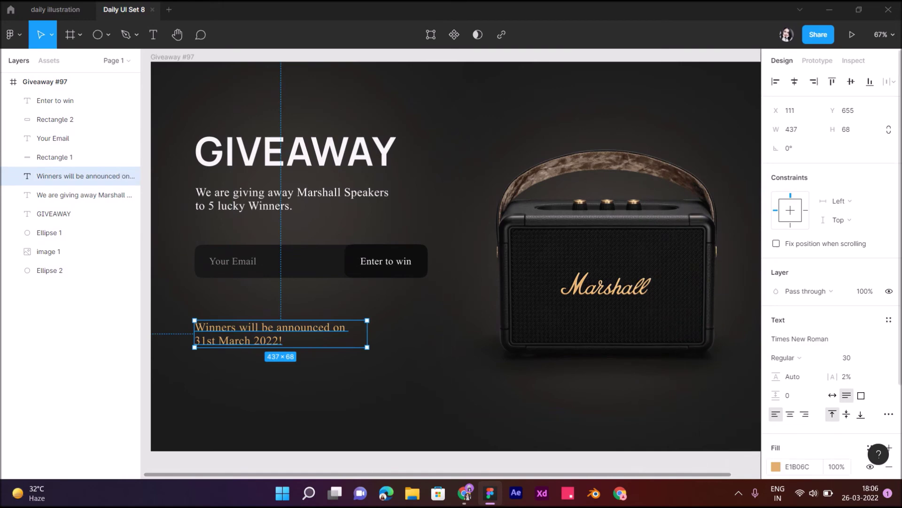
Make the winners announcement text white, FFFFFF.
click(776, 466)
click(693, 375)
text(FFFFFF)
key(Return)
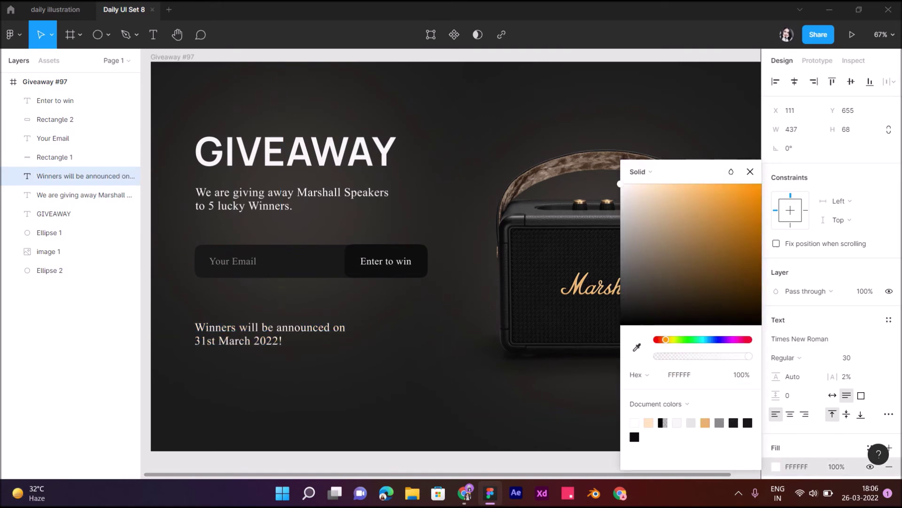
key(Escape)
key(Escape)
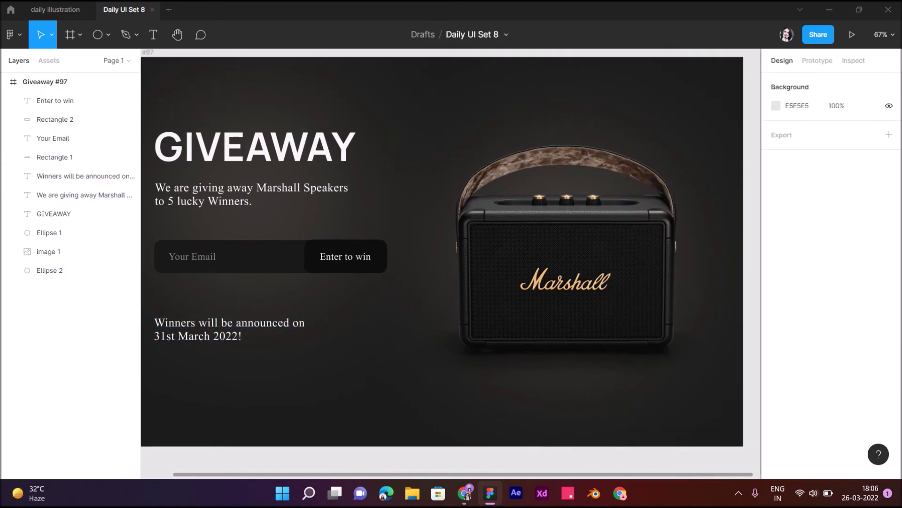
scroll(423, 254, left, 3)
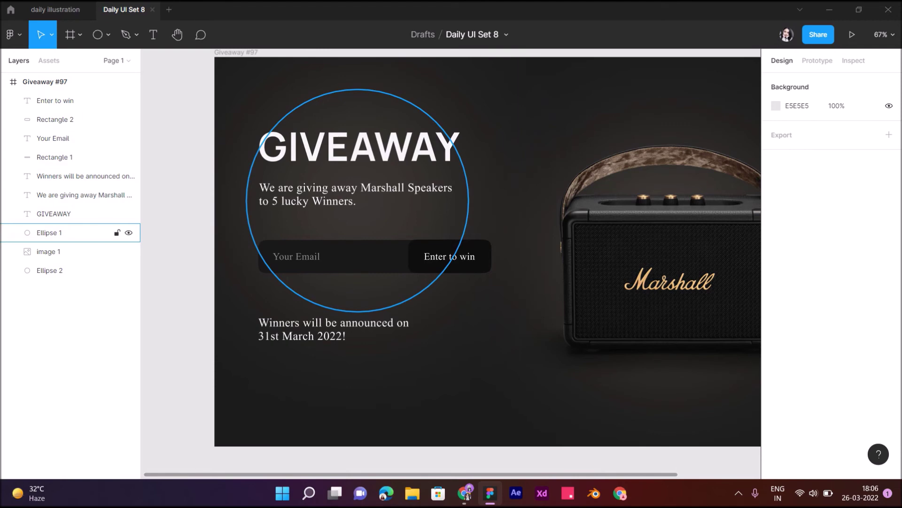
Try a dark brown 302A18 fill at 70% opacity on the heading glow.
click(71, 232)
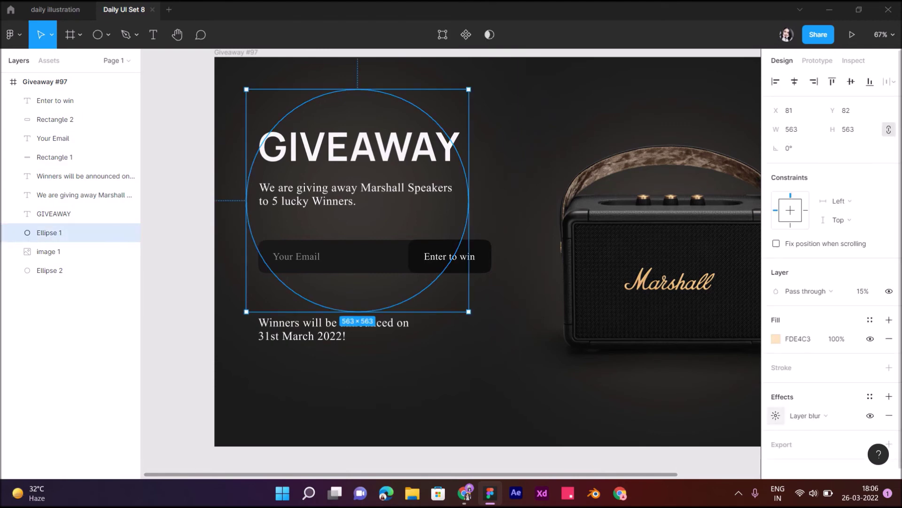
click(799, 338)
text(302A)
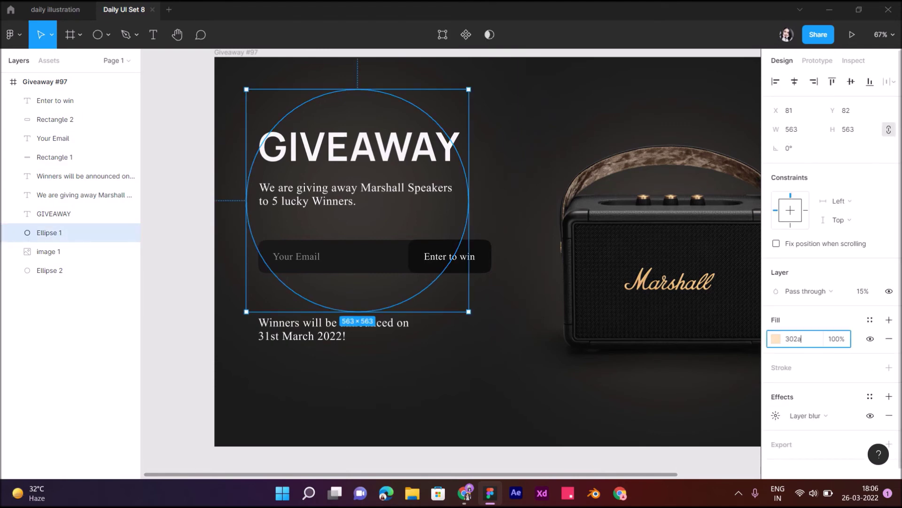
text(18)
key(Return)
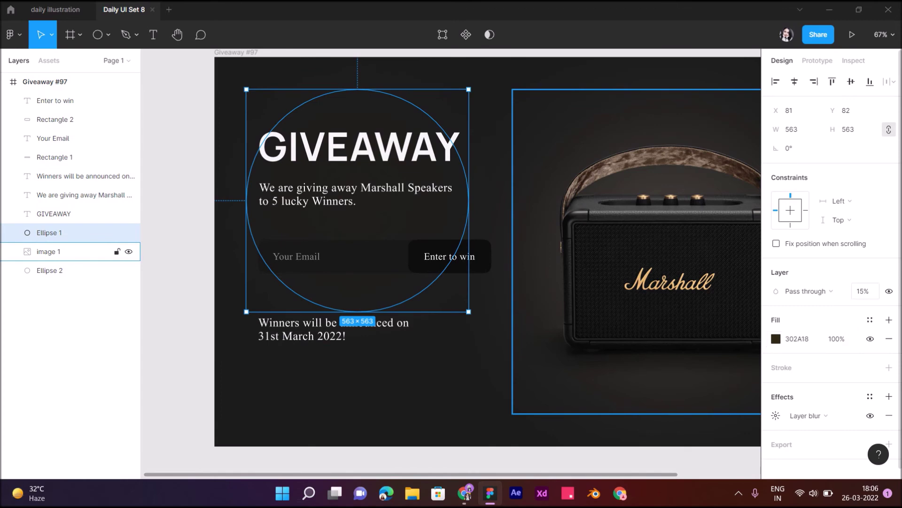
text(40)
key(Return)
key(7)
key(Return)
Set the glow's blur to 200, enlarge it to 730 px and restore the peach FDE4C3 fill.
click(776, 415)
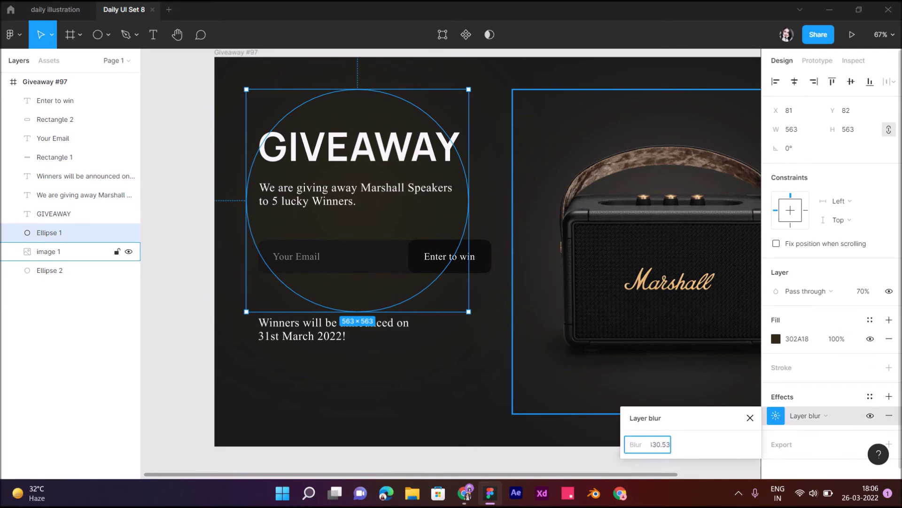
click(776, 416)
key(Return)
key(Return)
key(Return)
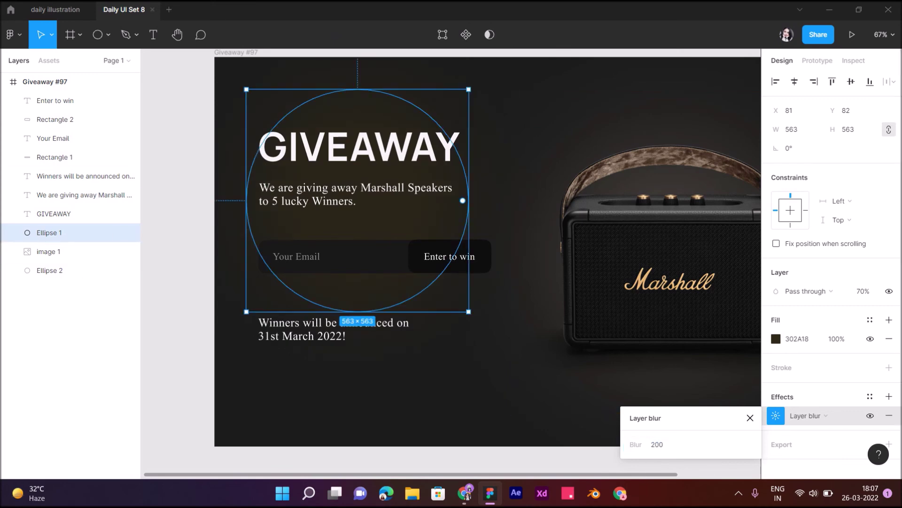
drag(358, 312, 368, 377)
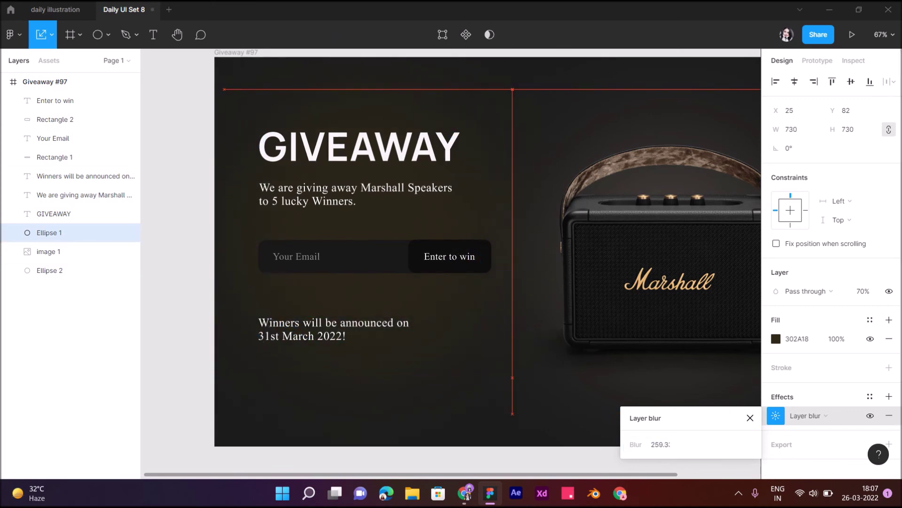
click(797, 339)
text(fde4c)
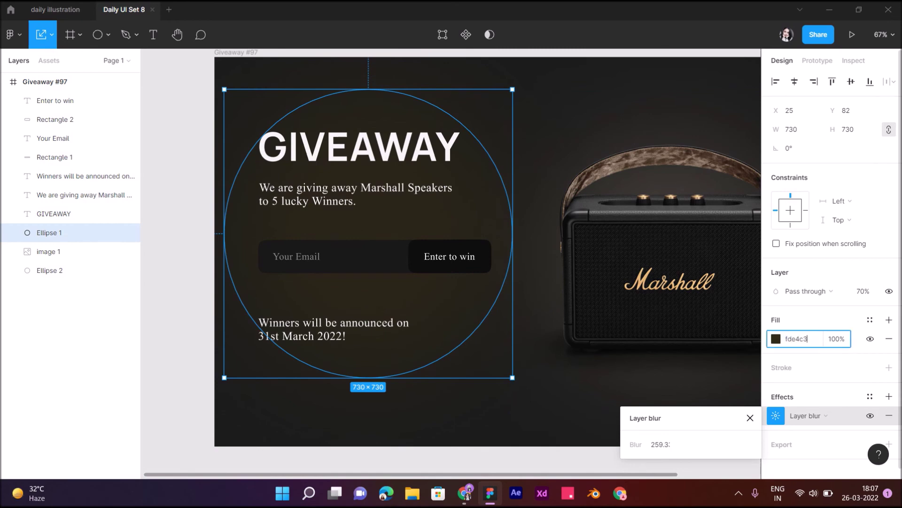
text(3)
key(Return)
Lower the glow's layer opacity to 15%, shrink it slightly and move it to the upper left.
click(864, 291)
text(20)
key(Return)
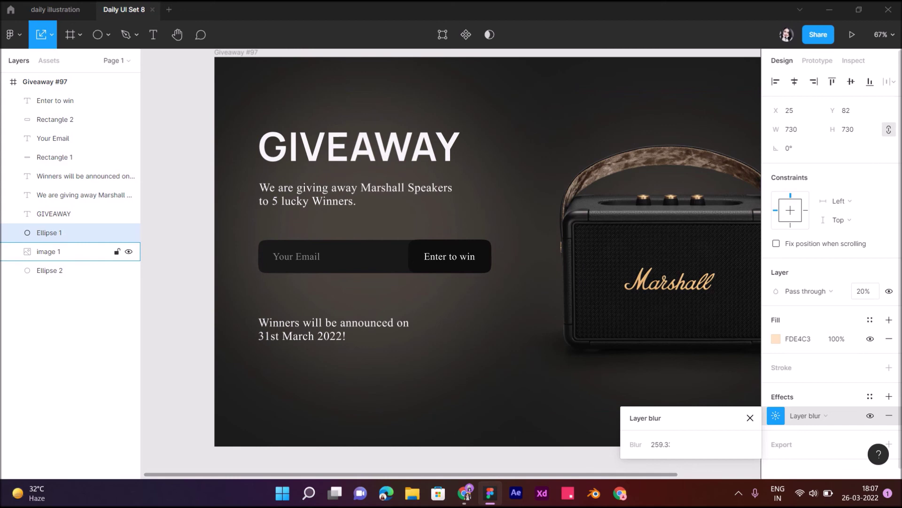
key(Return)
click(864, 291)
text(15)
key(Return)
mouse_move(507, 233)
mouse_down()
mouse_move(490, 233)
mouse_move(461, 205)
mouse_up()
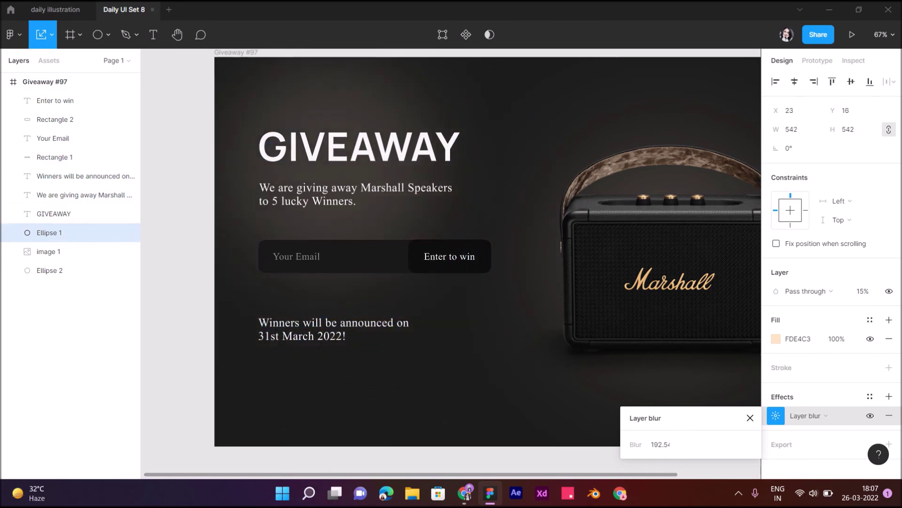
drag(357, 188, 329, 164)
Set the glow's fill opacity to 80%.
click(837, 338)
text(80)
key(Return)
key(Escape)
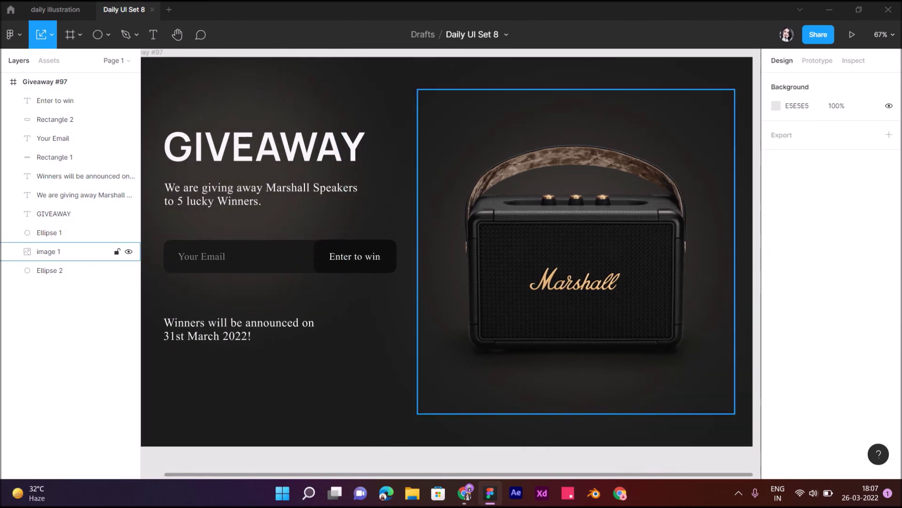
scroll(452, 263, right, 2)
click(49, 232)
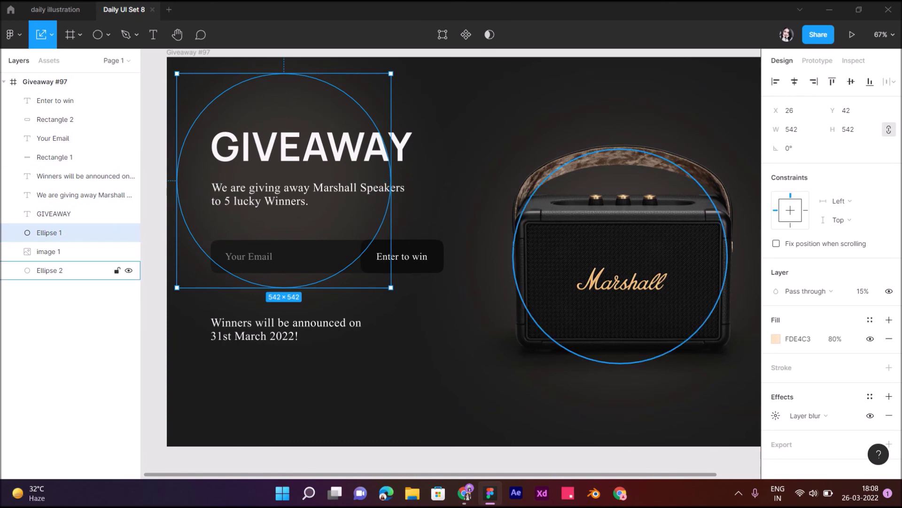
Enlarge the speaker glow to 633 px, centre it on the speaker, and hide the heading glow.
click(49, 271)
drag(728, 363, 743, 376)
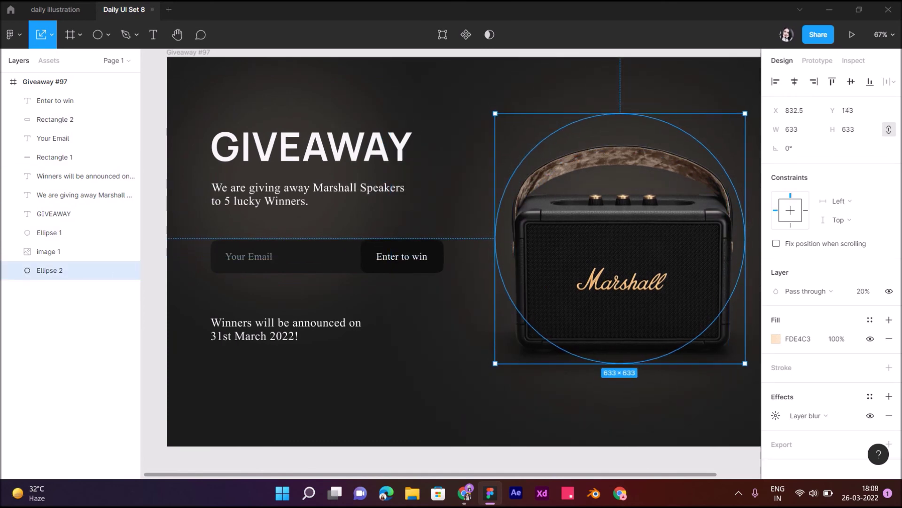
drag(624, 252, 623, 262)
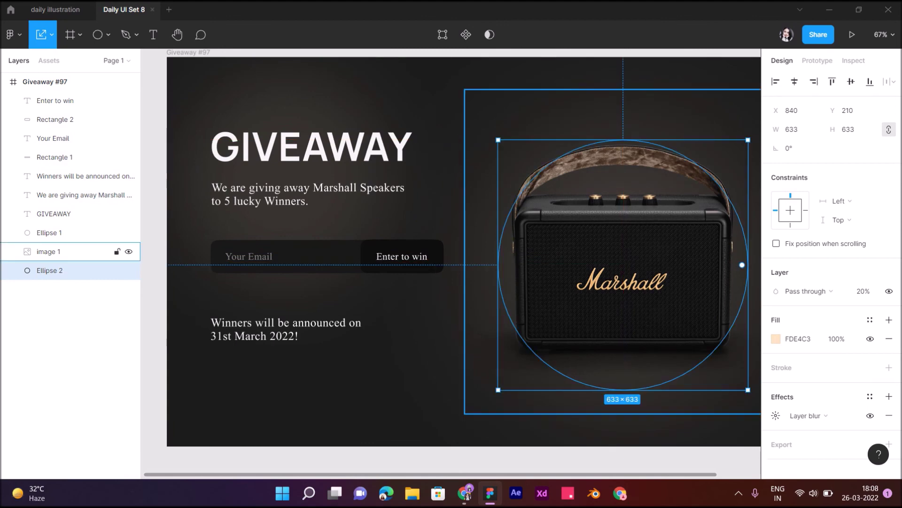
click(129, 232)
click(70, 353)
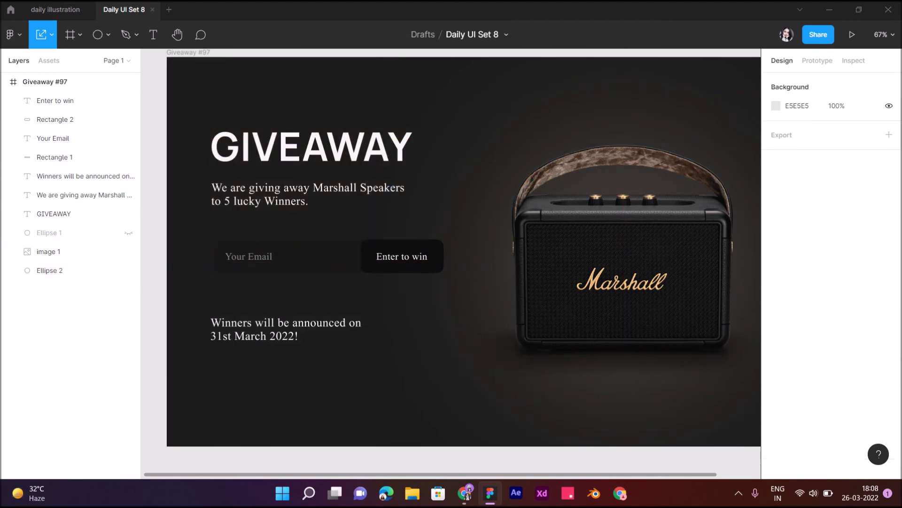
Lighten the email bar's dark fill slightly in the colour picker.
click(329, 256)
click(776, 357)
drag(620, 312, 627, 303)
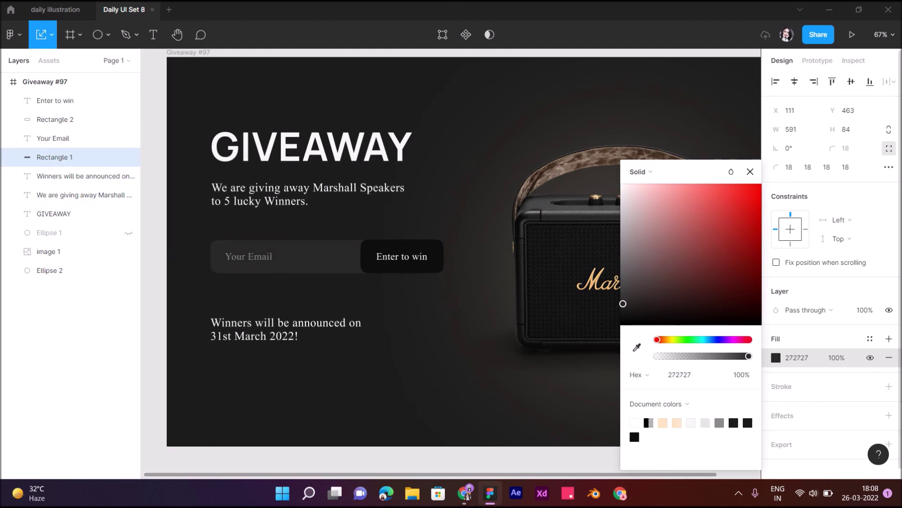
Set the winners text to size 35, nudge it down, and widen it so line one ends with 'on'.
click(446, 385)
click(282, 329)
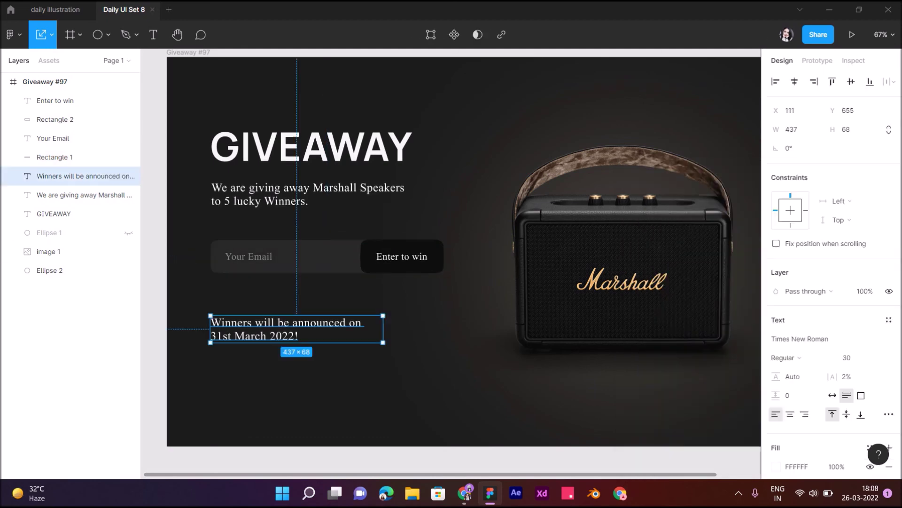
click(846, 357)
text(35)
key(Return)
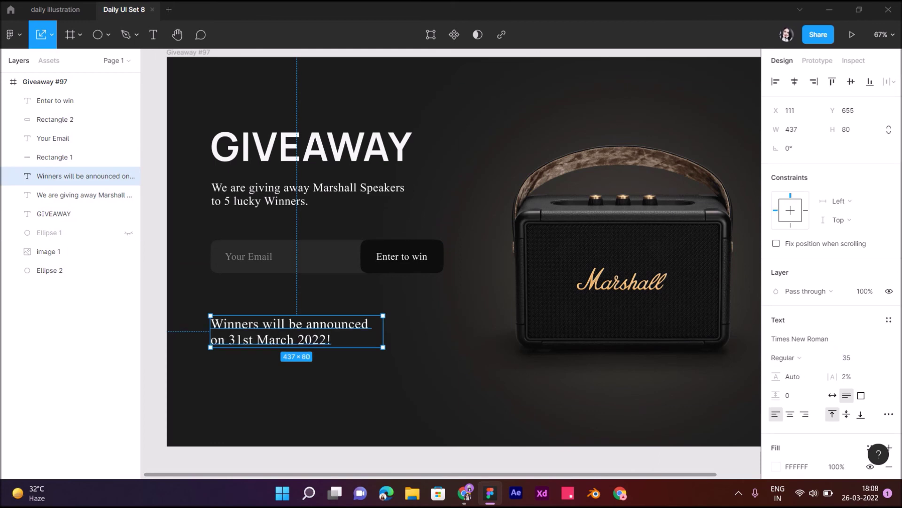
drag(289, 329, 289, 332)
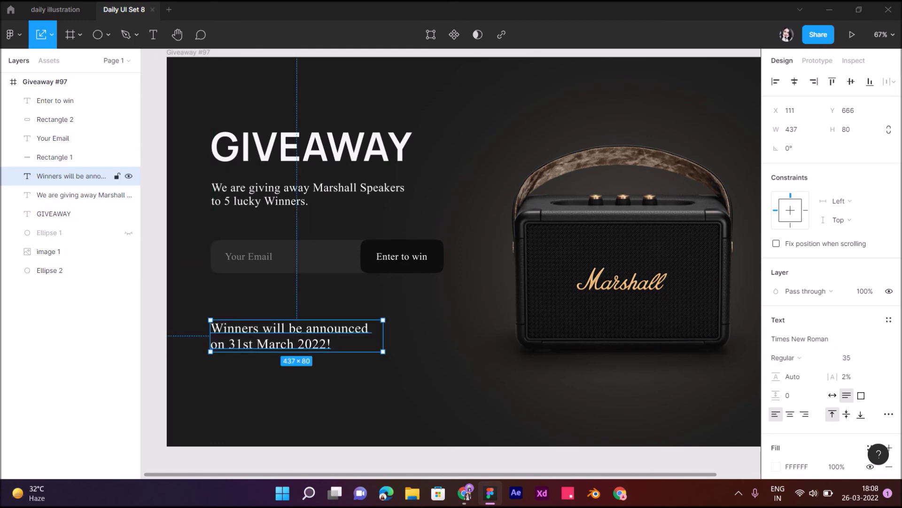
drag(383, 336, 394, 336)
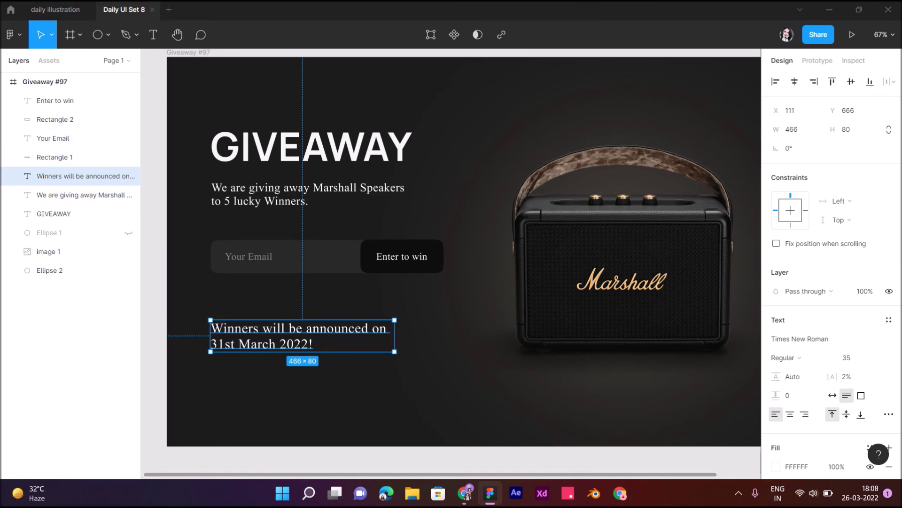
key(Escape)
scroll(452, 254, right, 5)
click(49, 271)
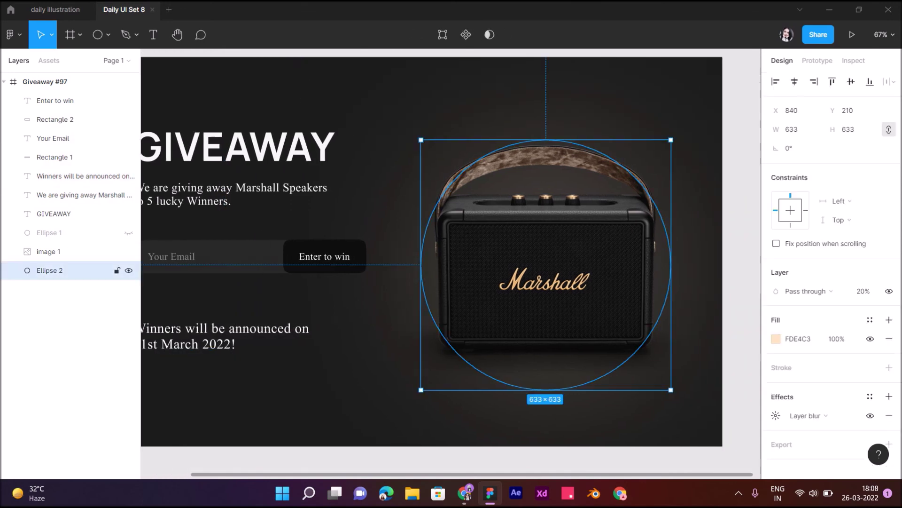
Scale the speaker glow up to about 781×781 and zoom out to show the whole banner.
key(k)
drag(545, 139, 546, 93)
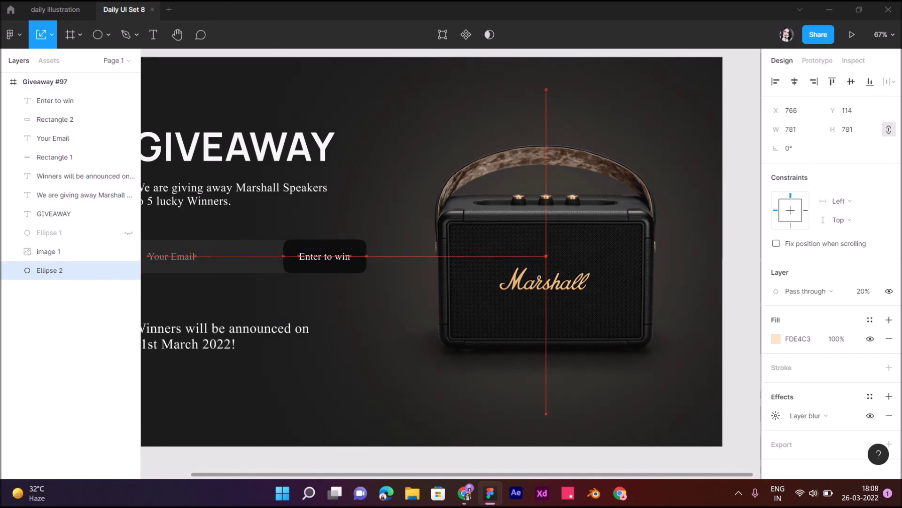
scroll(401, 263, up, 3)
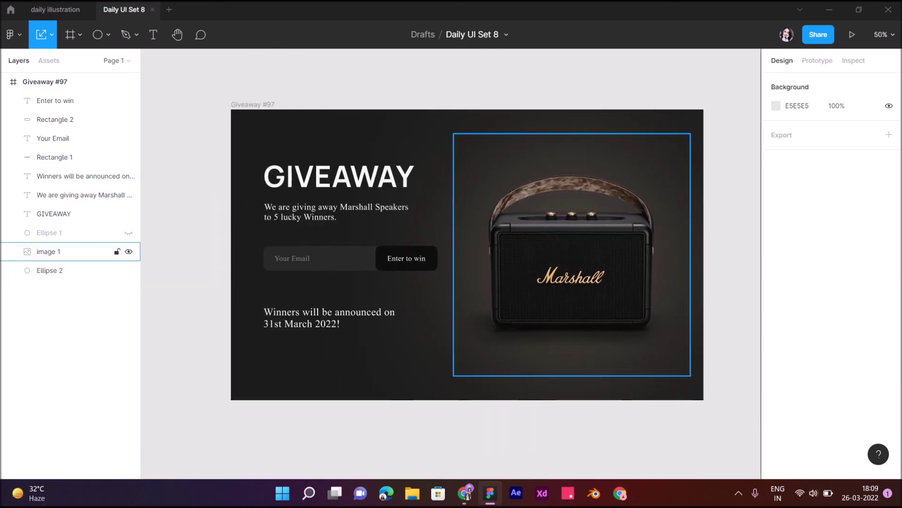